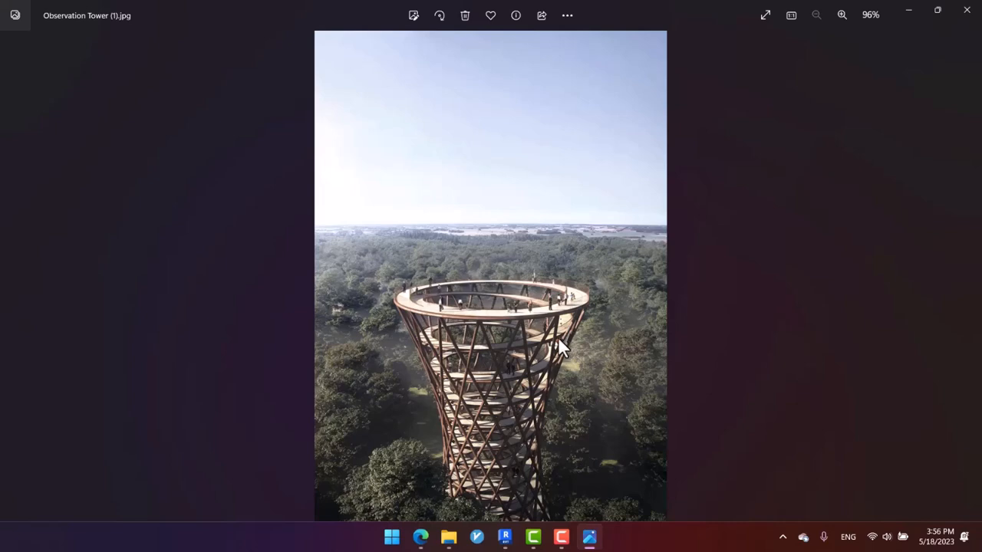
Switch to Dynamo and add a Circle.ByCenterPointRadius node in the upper part of the workspace.
mouse_move(505, 537)
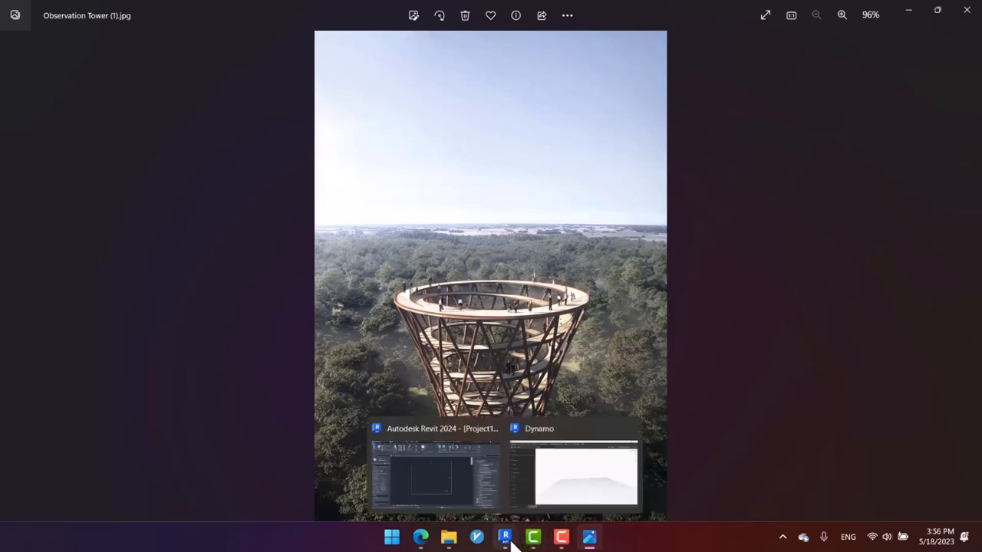
left_click(557, 491)
right_click(580, 281)
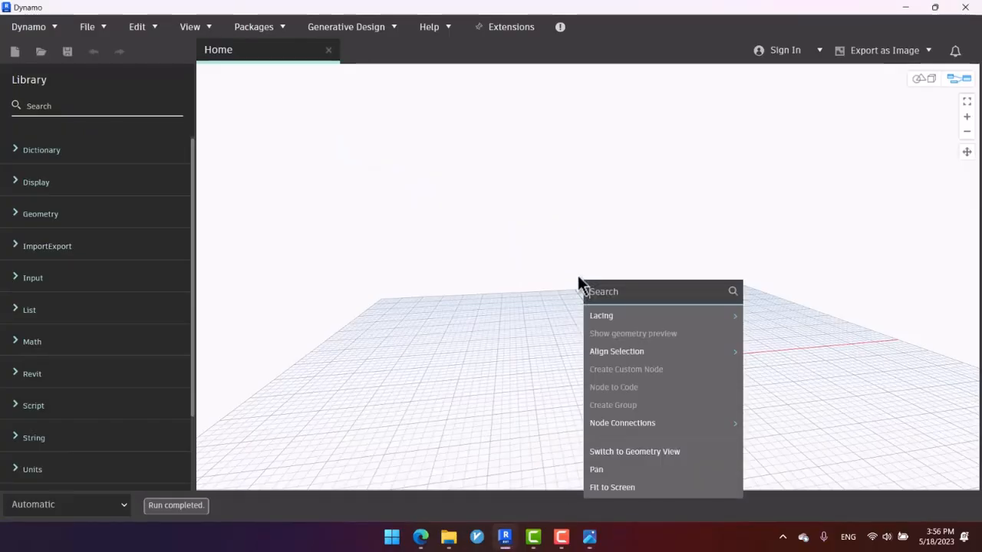
type("cir")
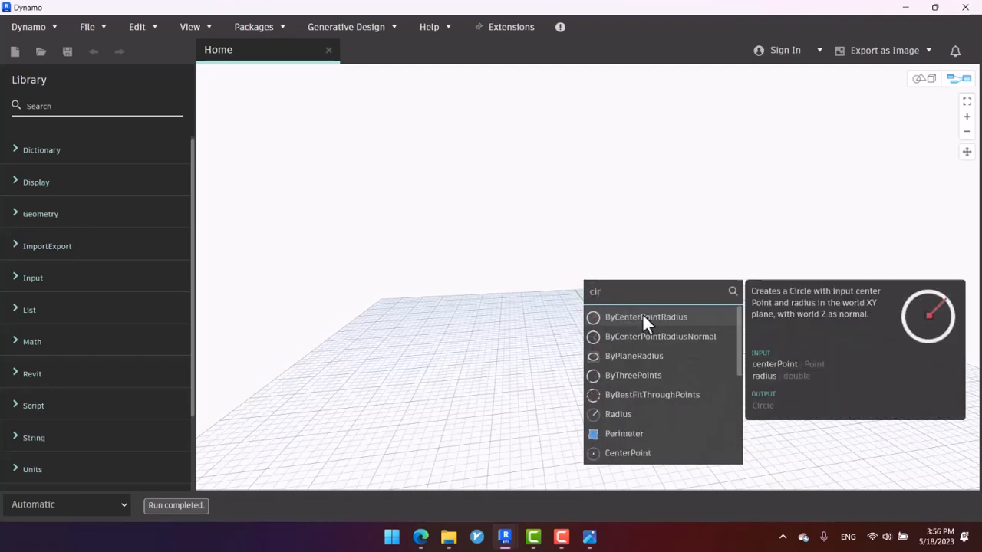
left_click(645, 321)
left_click_drag(729, 344, 508, 124)
scroll(651, 306, "down", 3)
middle_click_drag(590, 299, 576, 272)
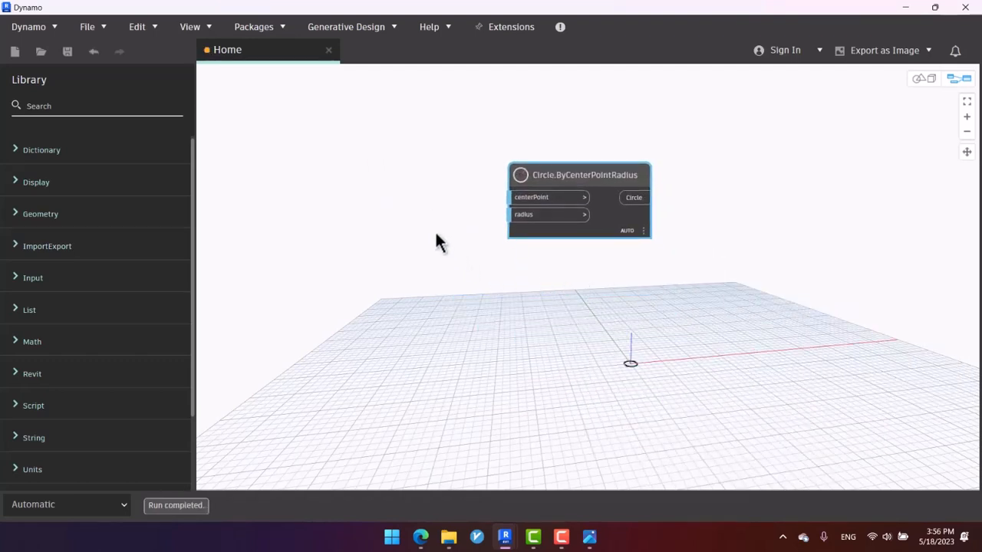
Add an Integer Slider node beside the circle node and connect it to the circle's radius input.
right_click(366, 229)
type("int")
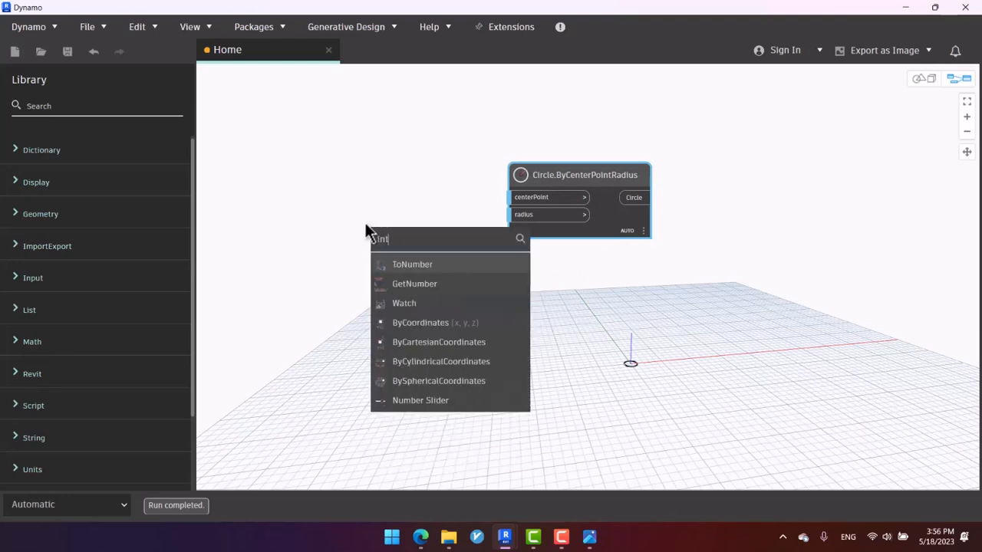
type("egr")
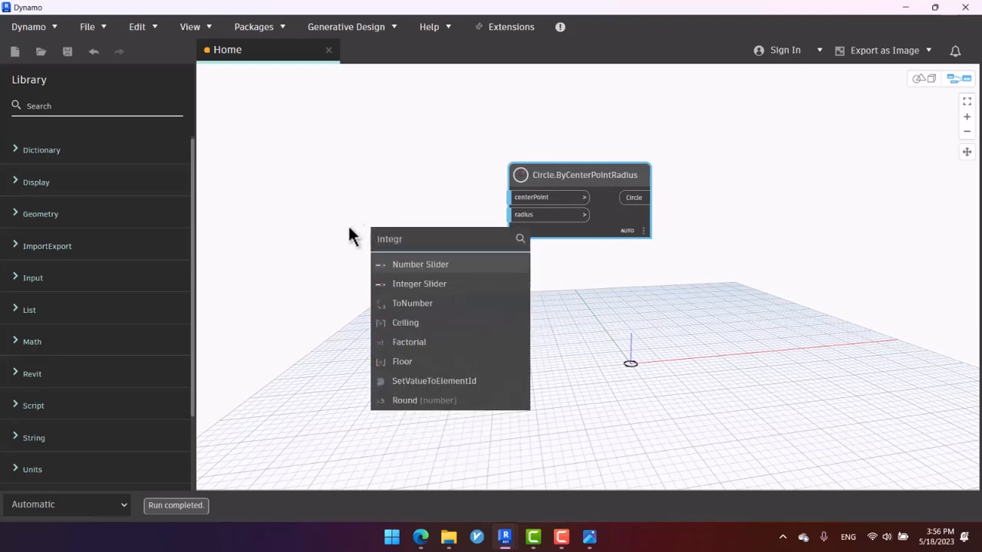
left_click(430, 282)
left_click_drag(502, 299, 321, 175)
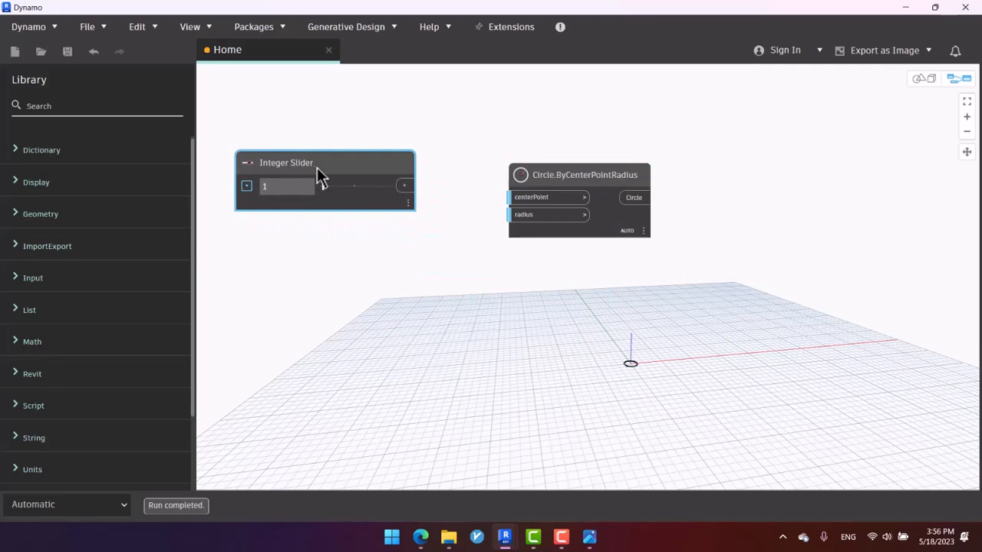
left_click(404, 185)
left_click(522, 215)
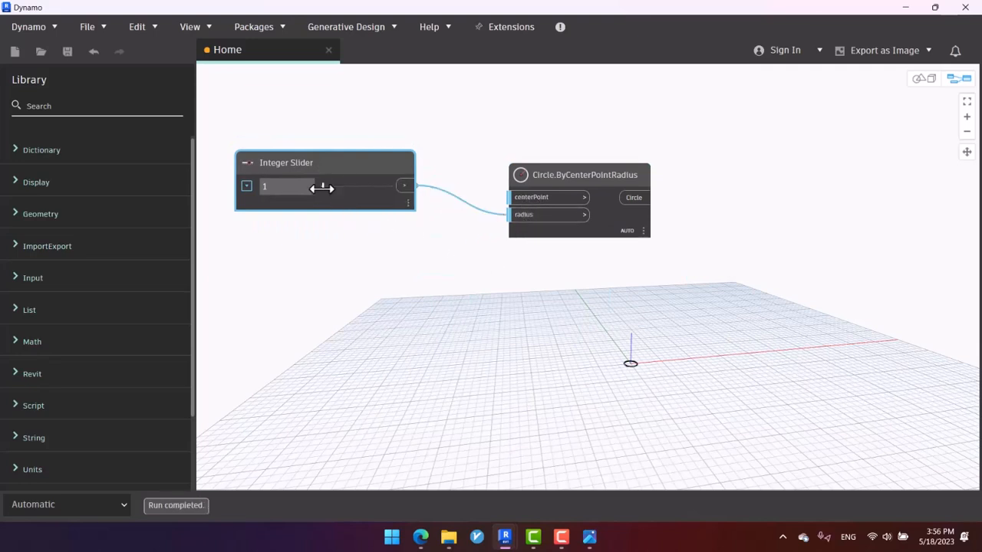
Rename the integer slider Radius and set its value to 17.
left_click_drag(321, 188, 333, 192)
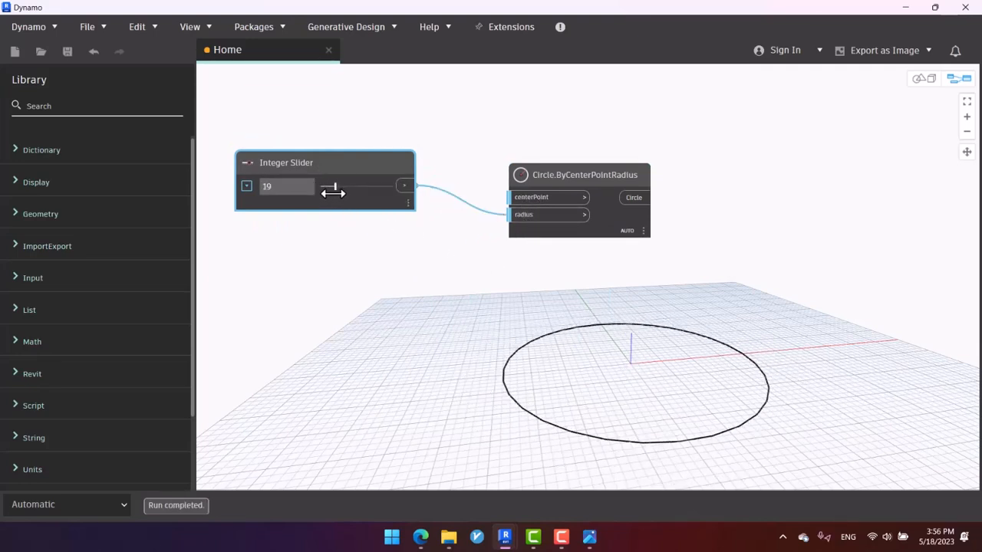
left_click(294, 162)
type("Radius")
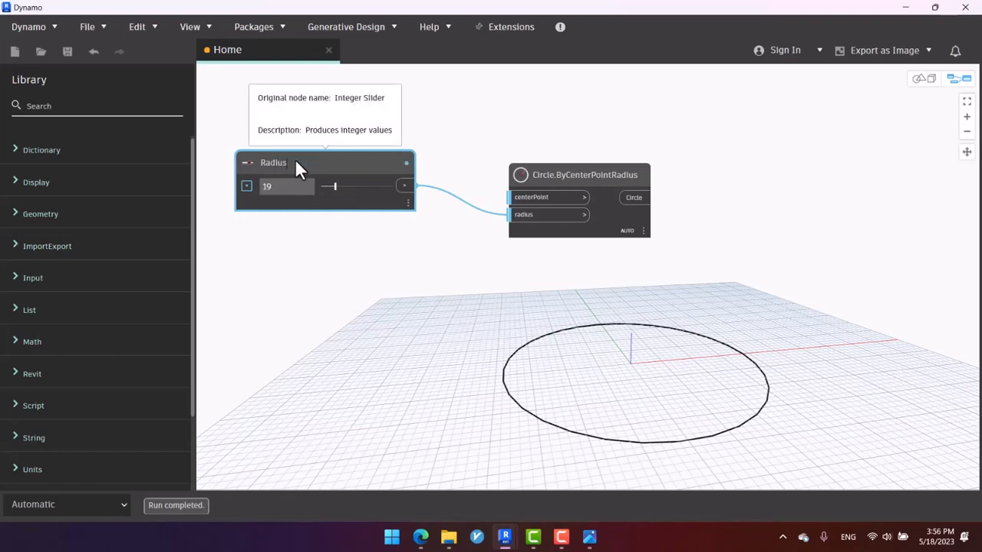
scroll(303, 146, "up", 2)
left_click_drag(338, 199, 336, 199)
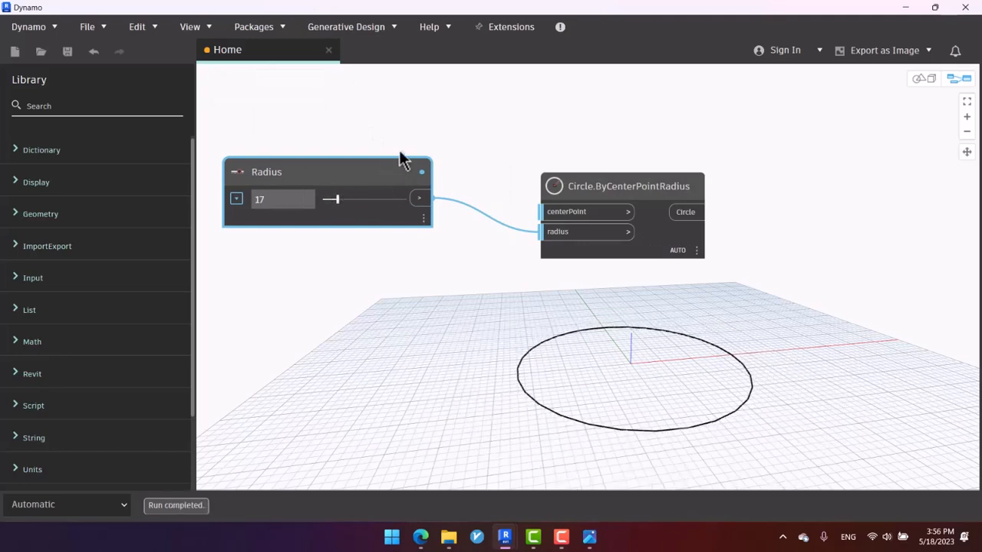
Add the Geometry.Translate node with x, y and z translations and connect the circle output to its geometry input.
scroll(422, 274, "down", 2)
scroll(424, 273, "down", 3)
middle_click_drag(457, 297, 406, 227)
scroll(522, 243, "up", 3)
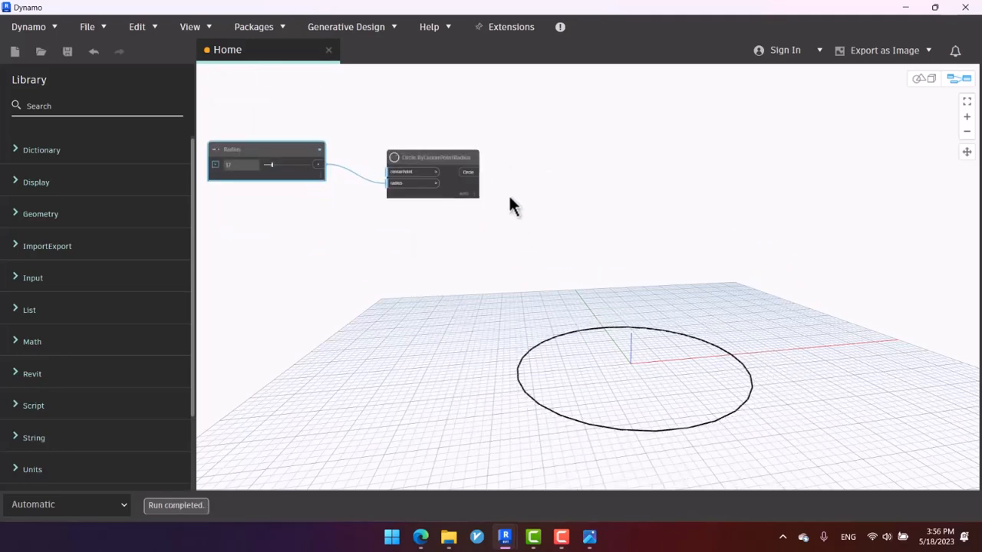
middle_click_drag(523, 170, 540, 216)
right_click(620, 199)
type("Stra")
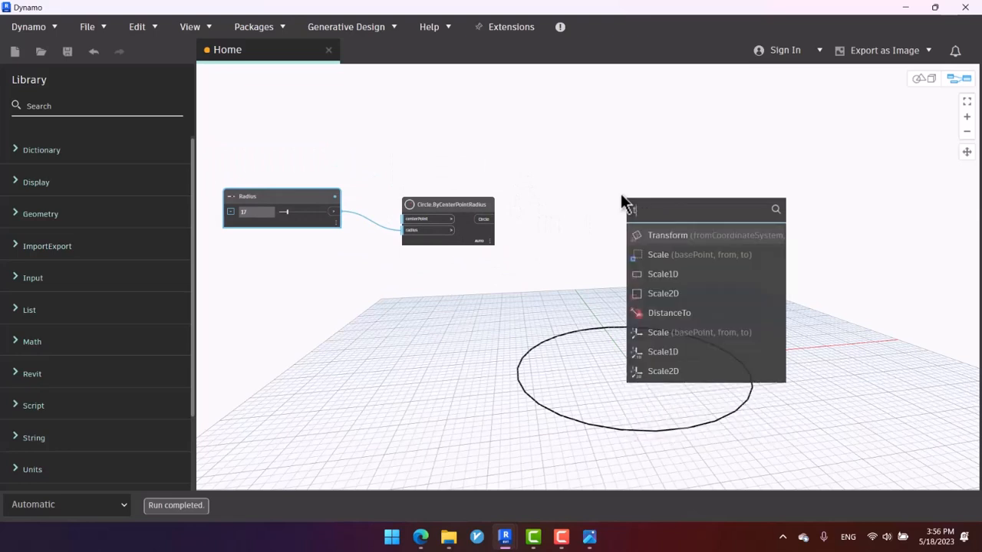
type("nsl")
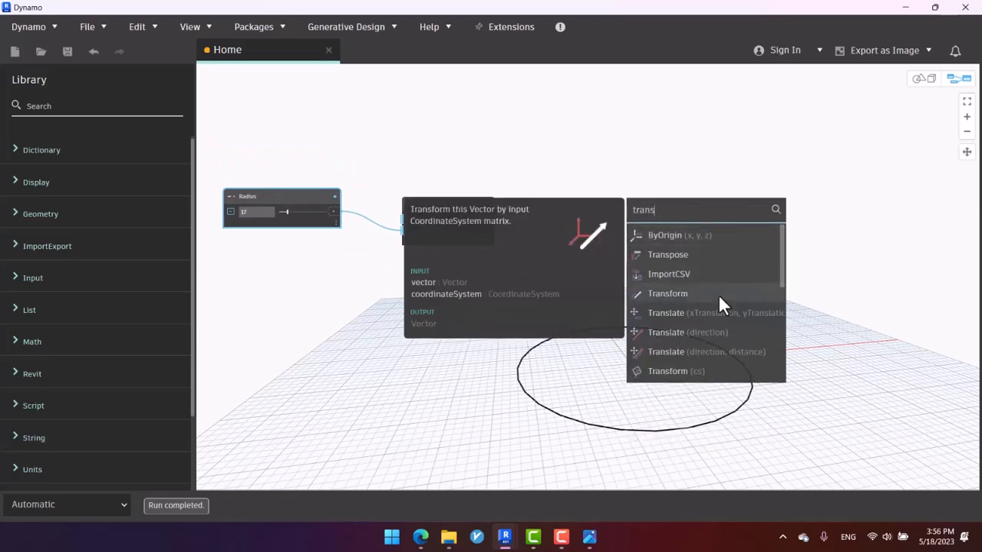
left_click(719, 314)
left_click_drag(719, 316, 607, 163)
scroll(513, 233, "up", 3)
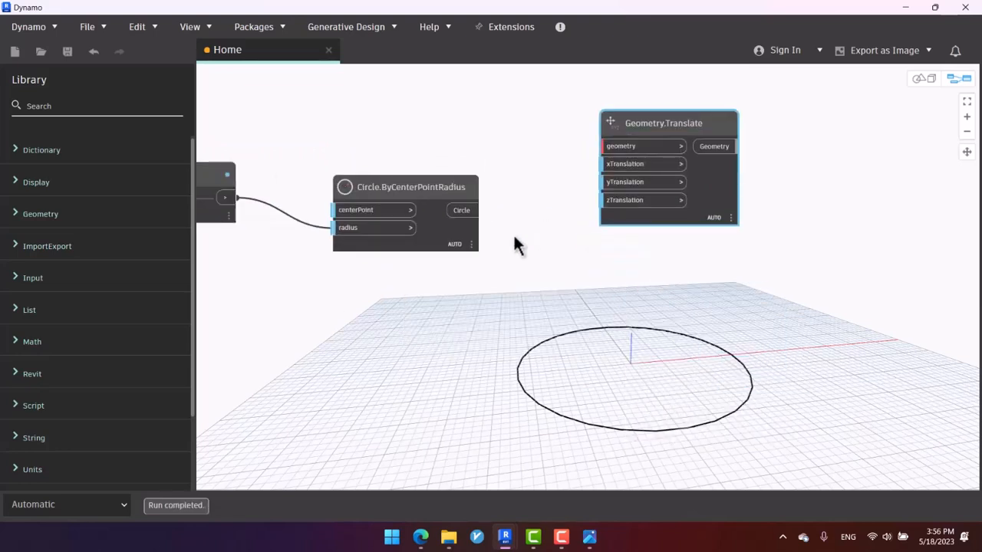
left_click_drag(465, 211, 642, 207)
scroll(555, 246, "down", 3)
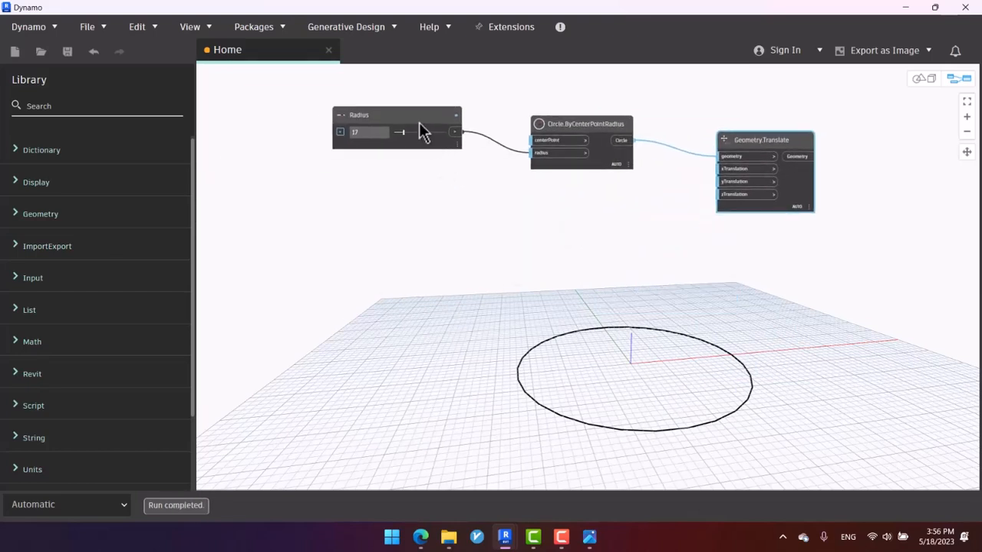
Duplicate the Radius slider, place the copy below the original and connect it to the zTranslation input.
left_click_drag(421, 132, 404, 156)
key("ctrl+c")
key("ctrl+v")
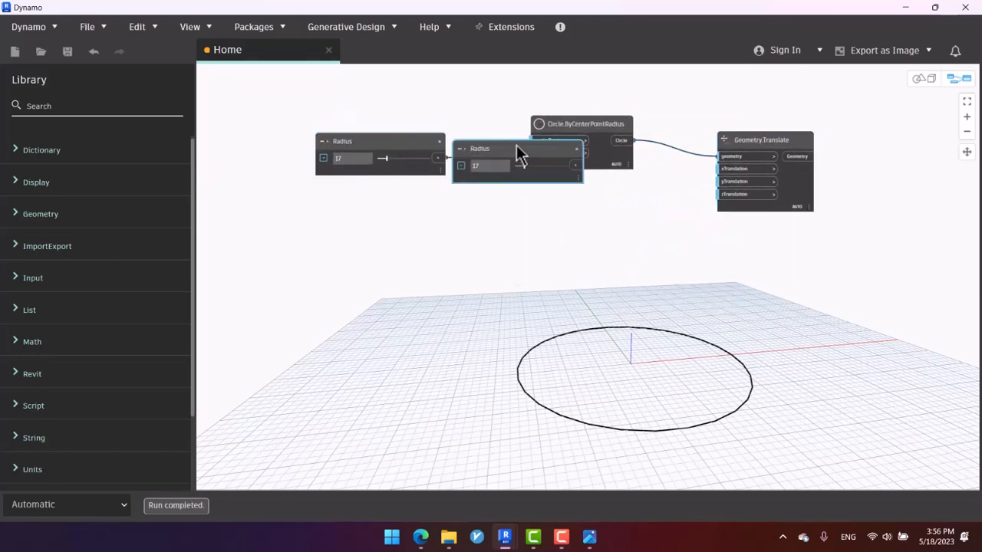
left_click_drag(518, 153, 379, 218)
left_click_drag(442, 220, 725, 195)
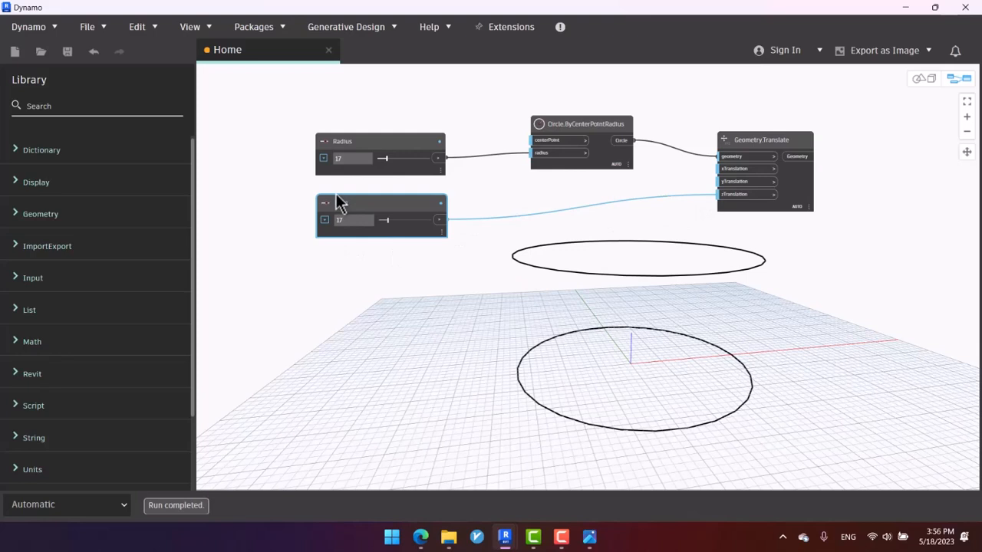
Rename the copied slider Heigth and set its value to 44.
left_click(423, 260)
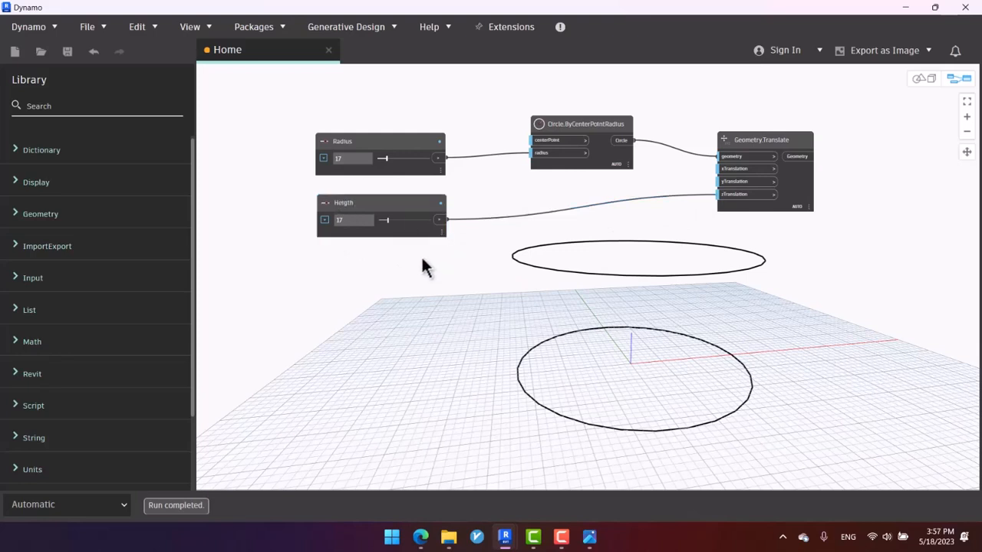
left_click_drag(387, 220, 404, 220)
scroll(529, 322, "down", 3)
scroll(527, 330, "up", 3)
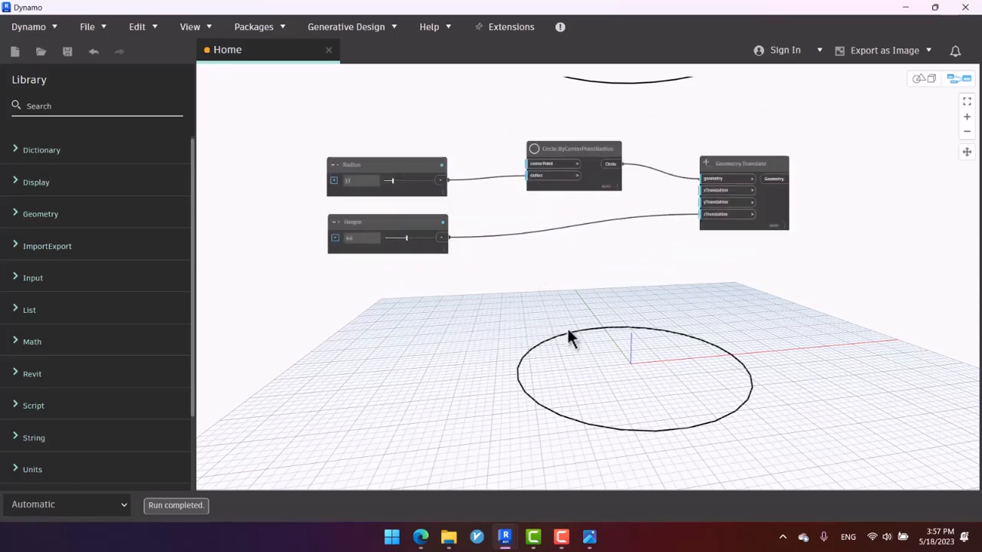
Reframe the 3D preview to examine the base circle and the translated circle together.
middle_click_drag(567, 335, 465, 291)
key("ctrl+b")
scroll(565, 325, "down", 2)
scroll(565, 326, "down", 2)
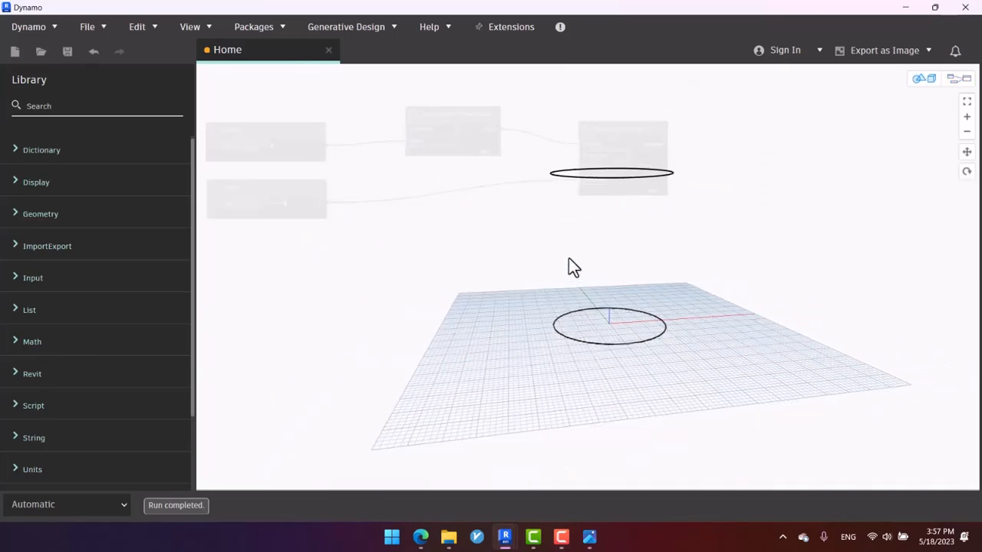
middle_click_drag(570, 267, 609, 329)
key("ctrl+b")
scroll(626, 331, "up", 2)
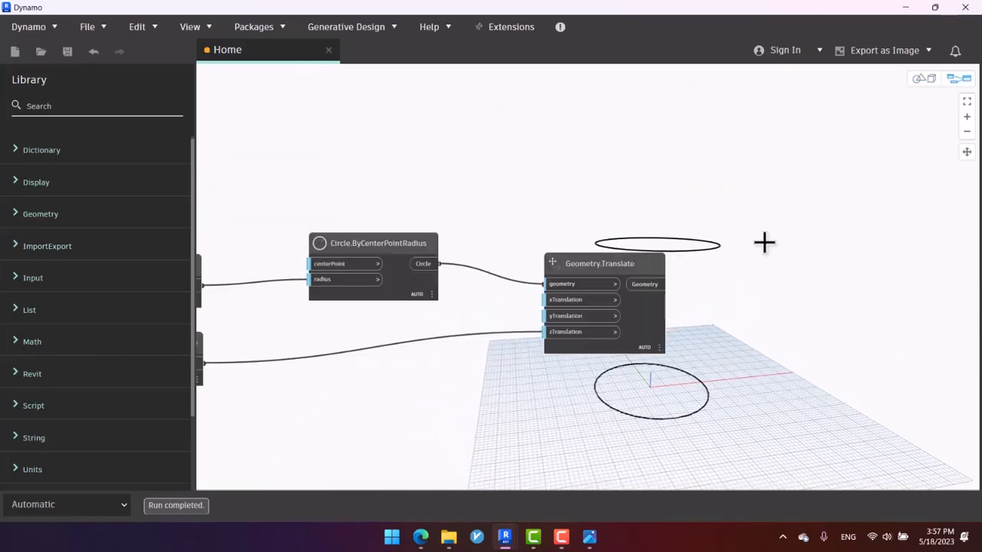
Add a Curve.PointAtParameter node after the translate node and connect the base circle to its curve input.
right_click(758, 170)
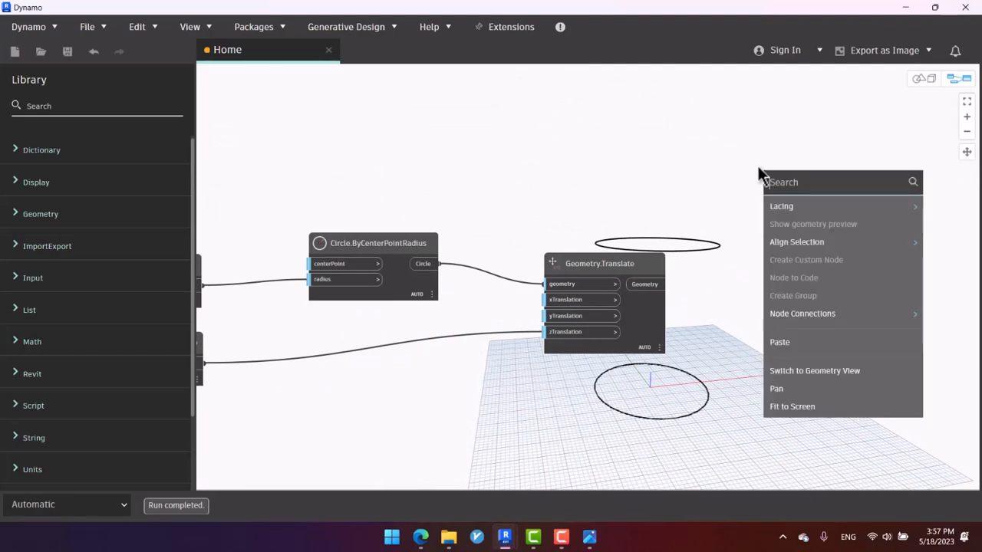
type("ar")
key("BackSpace")
type("tpara")
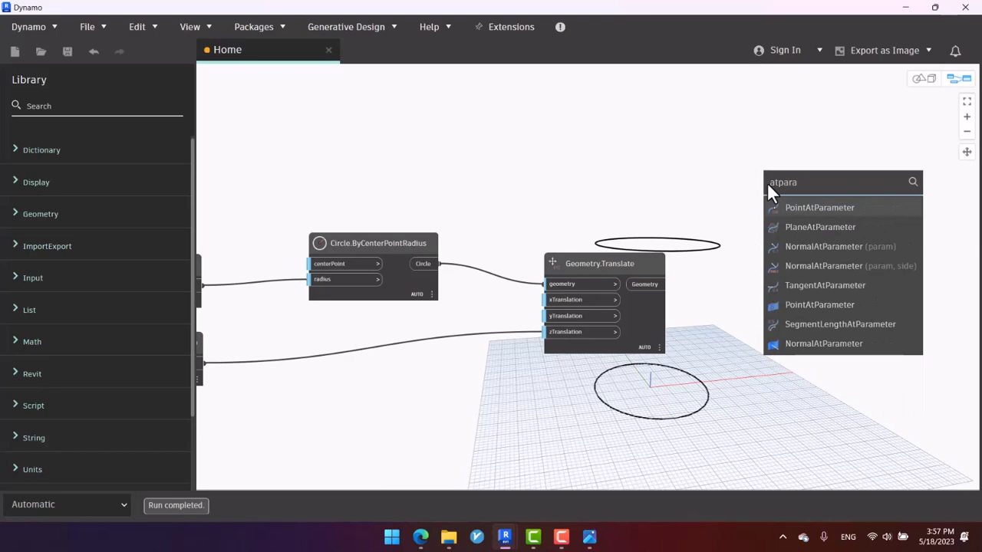
left_click(810, 208)
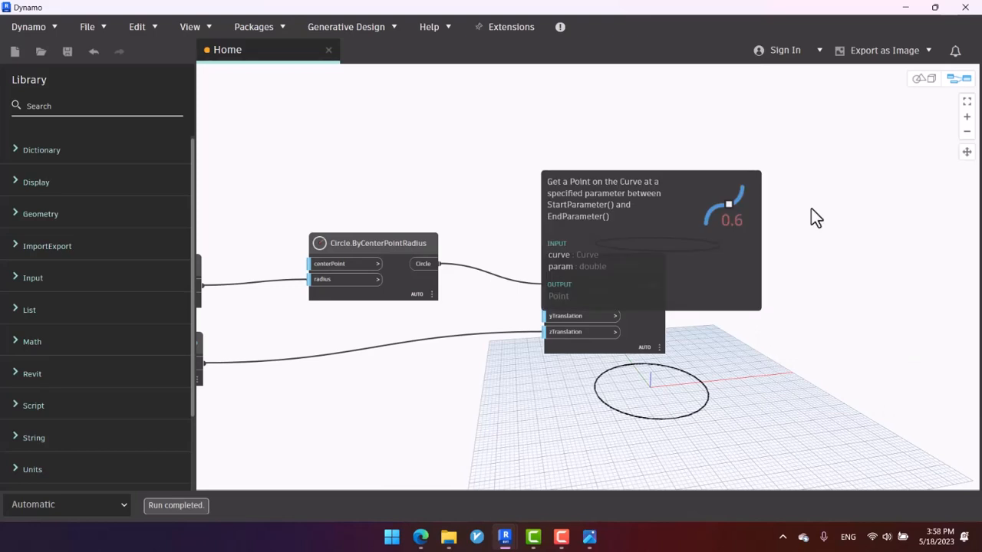
left_click_drag(831, 227, 777, 142)
left_click_drag(429, 264, 839, 177)
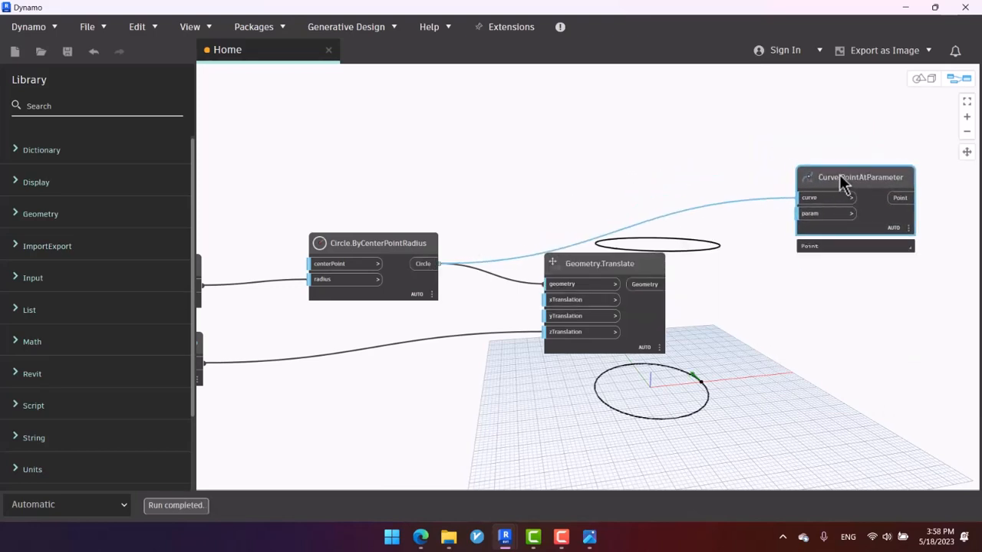
Duplicate the Curve.PointAtParameter node, connect the translated geometry to the copy's curve input, and move both point nodes farther from Geometry.Translate.
key("ctrl+c")
key("ctrl+v")
left_click_drag(690, 309, 877, 287)
left_click_drag(628, 269, 837, 302)
middle_click_drag(725, 324, 562, 288)
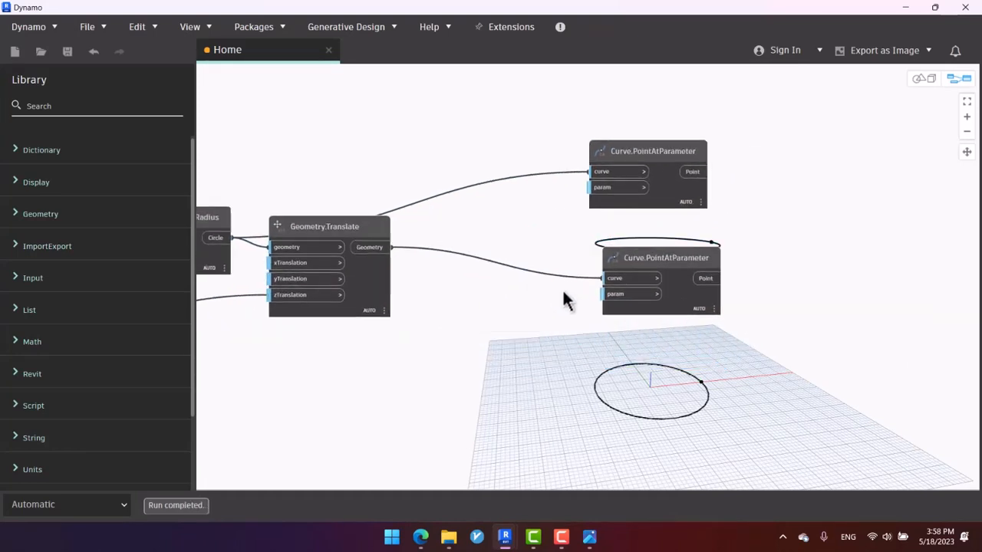
left_click_drag(776, 131, 609, 331)
left_click_drag(678, 167, 775, 168)
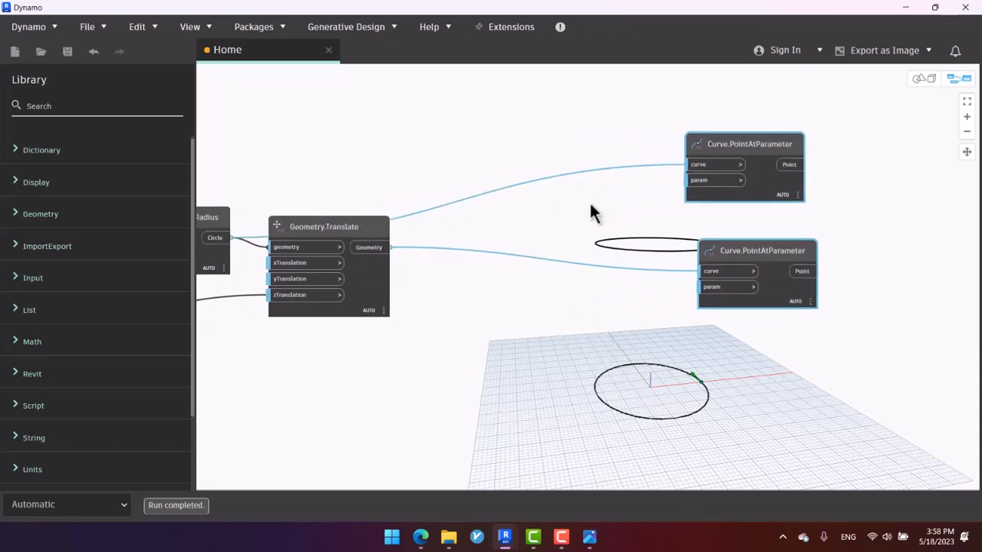
Add a code block between the translate and point nodes containing 0..(1-1/n)..#n.
scroll(583, 235, "up", 5)
double_click(533, 253)
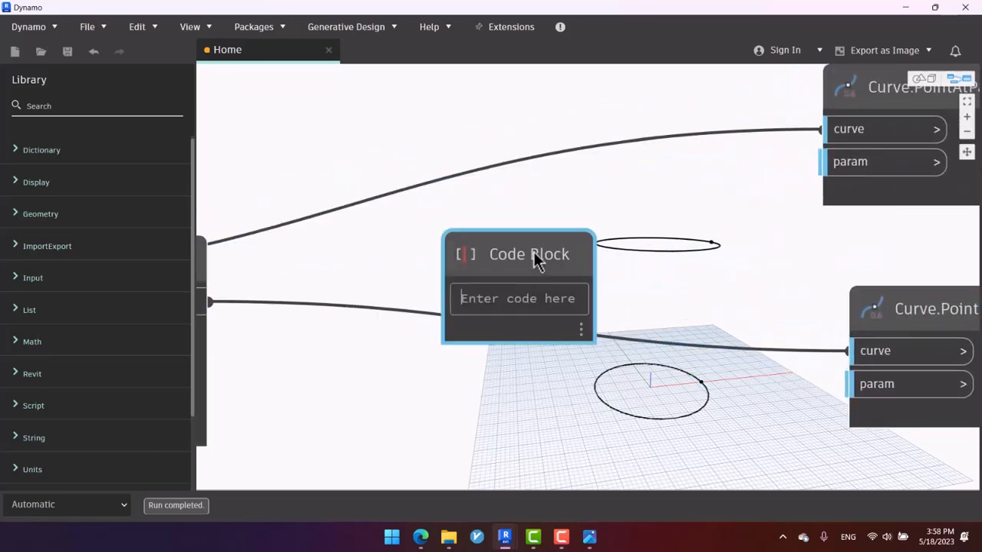
type("0..")
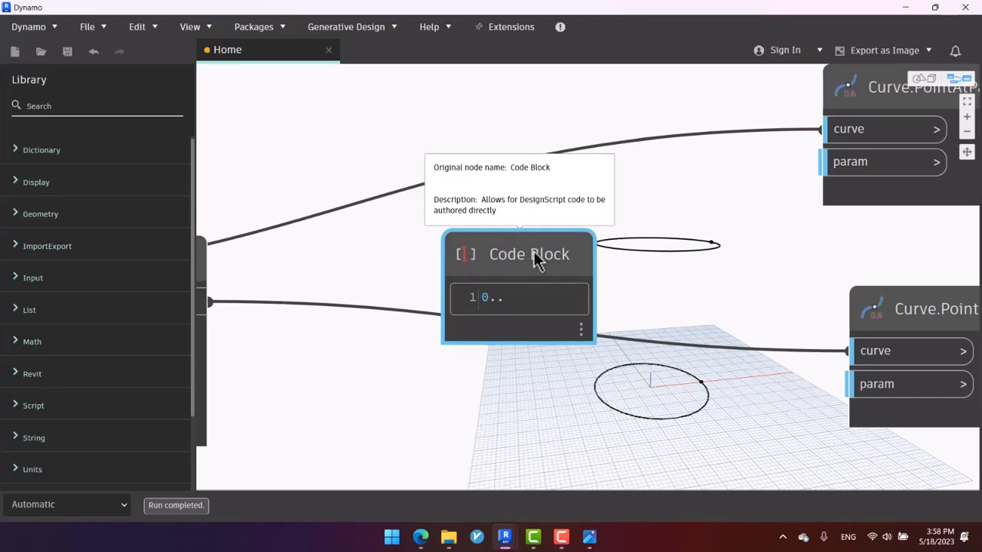
type("(1-1/n)..#")
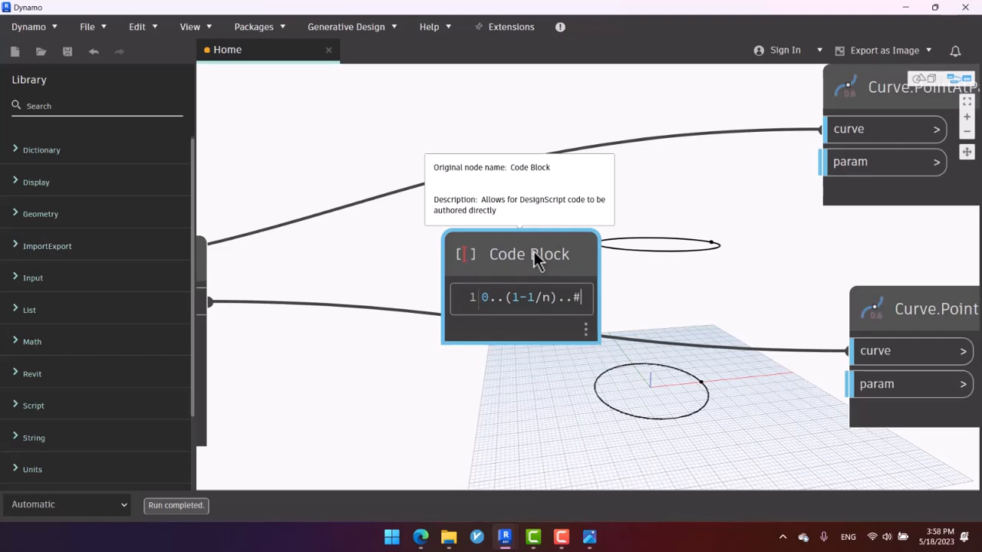
type("n")
left_click(742, 284)
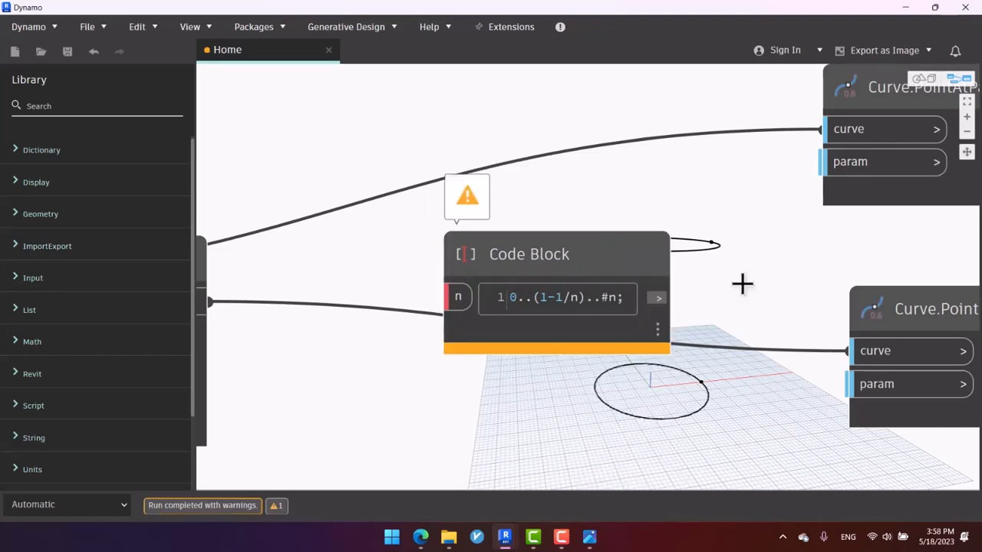
Connect the code block output to the param inputs of both Curve.PointAtParameter nodes.
scroll(742, 284, "down", 5)
left_click_drag(699, 290, 784, 234)
left_click_drag(701, 290, 784, 326)
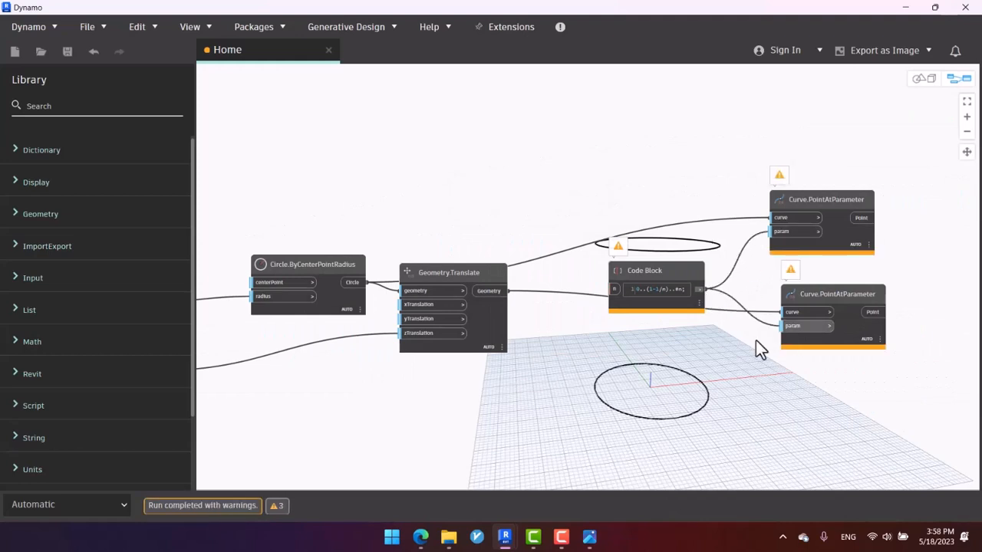
Duplicate the Heigth slider and place the copy directly below it.
scroll(673, 297, "down", 4)
scroll(450, 277, "up", 3)
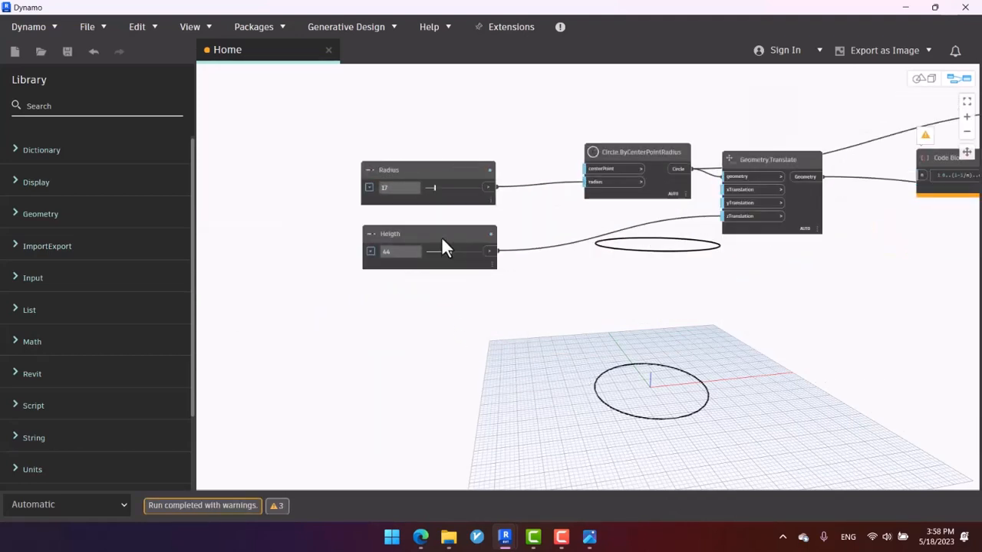
left_click(442, 238)
key("ctrl+c")
key("ctrl+v")
left_click_drag(586, 254, 433, 291)
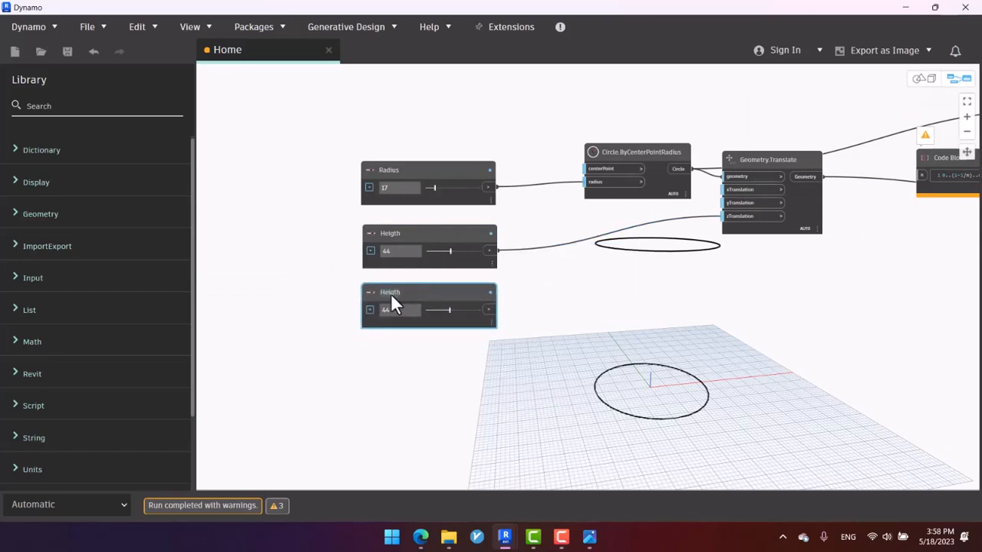
Rename the copied slider as Number and connect its output to the code block's n input.
type("ber")
left_click(488, 311)
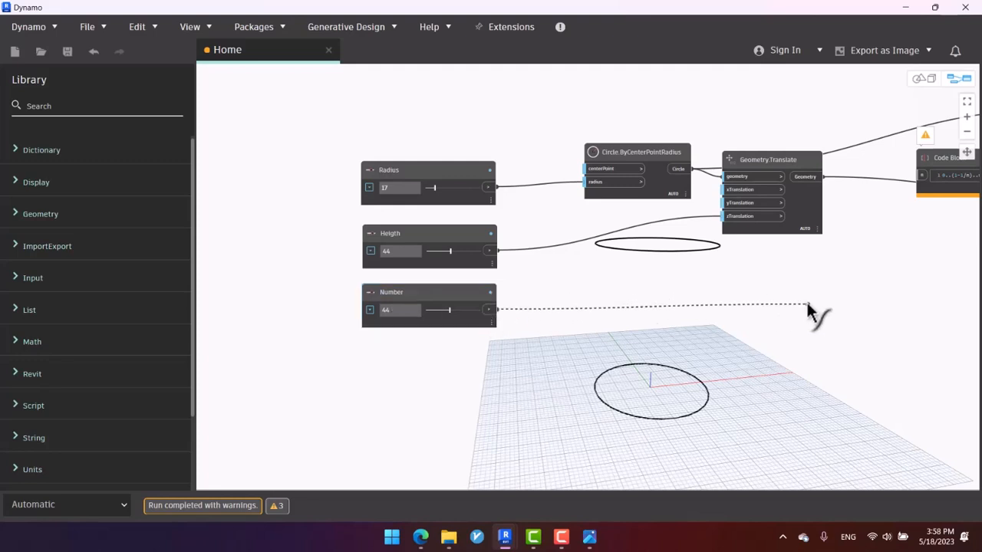
middle_click_drag(822, 286, 561, 303)
left_click(651, 201)
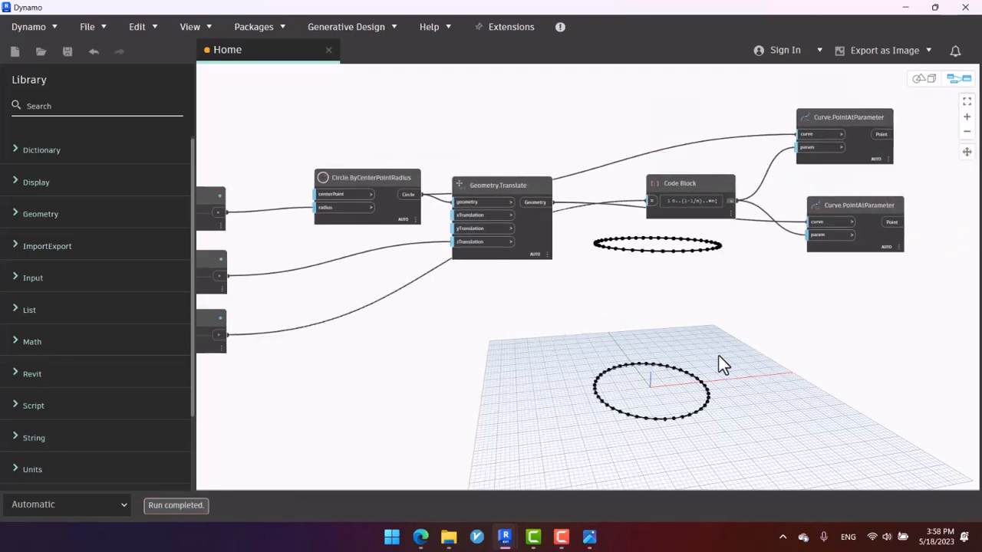
Add a Line.ByStartPointEndPoint node beside the two Curve.PointAtParameter nodes.
middle_click_drag(717, 307, 617, 281)
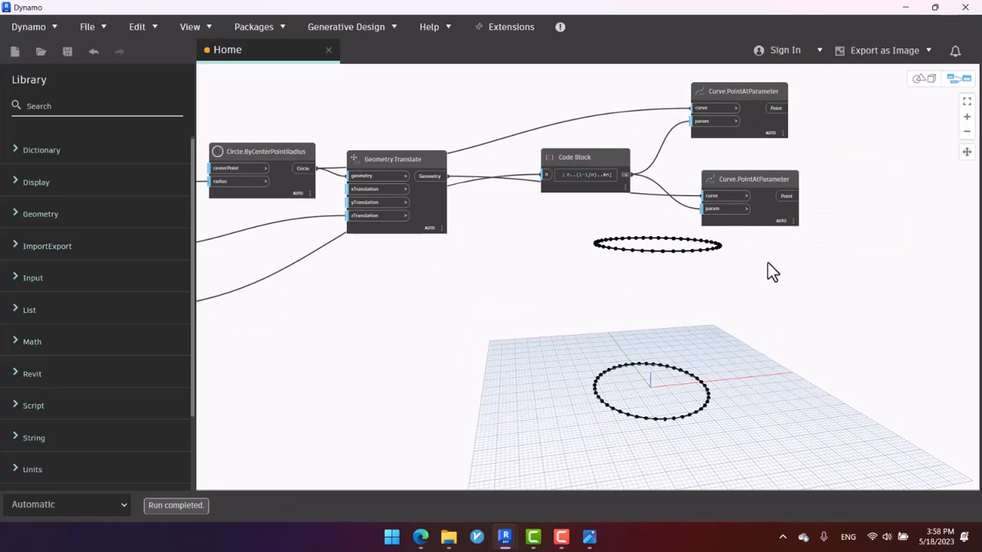
middle_click_drag(768, 262, 522, 345)
scroll(690, 257, "up", 2)
right_click(700, 197)
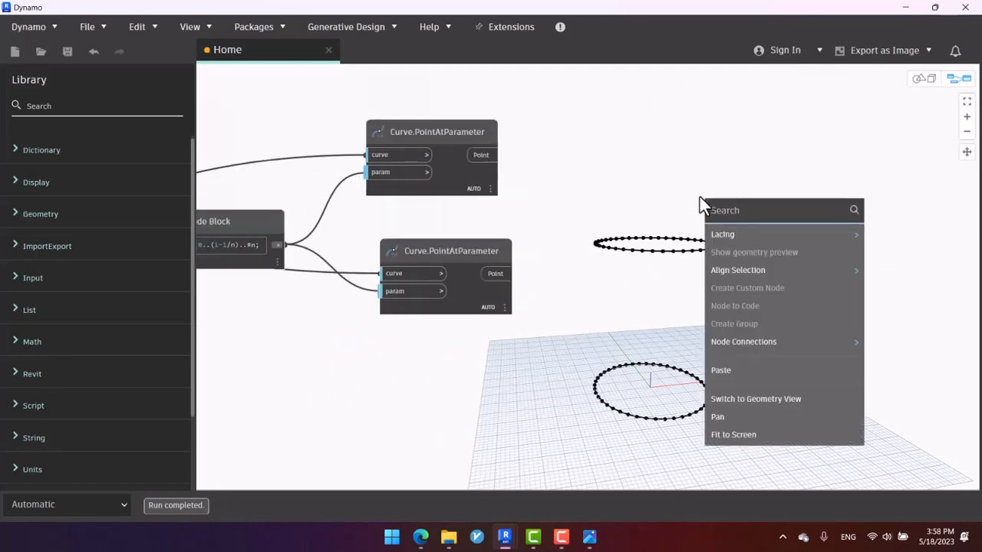
type("line")
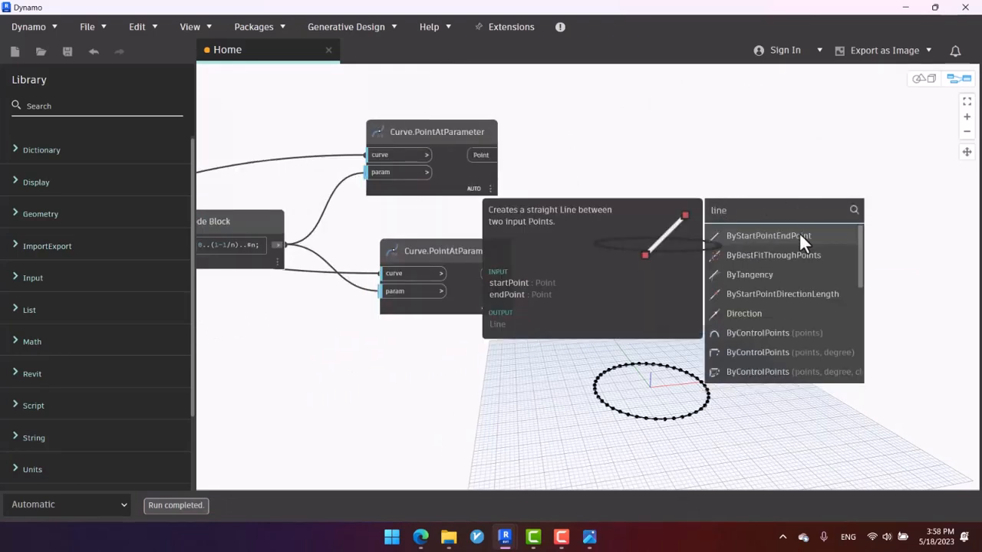
left_click(799, 236)
left_click_drag(826, 248, 671, 188)
Connect the upper Curve.PointAtParameter output to the line's startPoint and the lower one's output to endPoint.
left_click(498, 155)
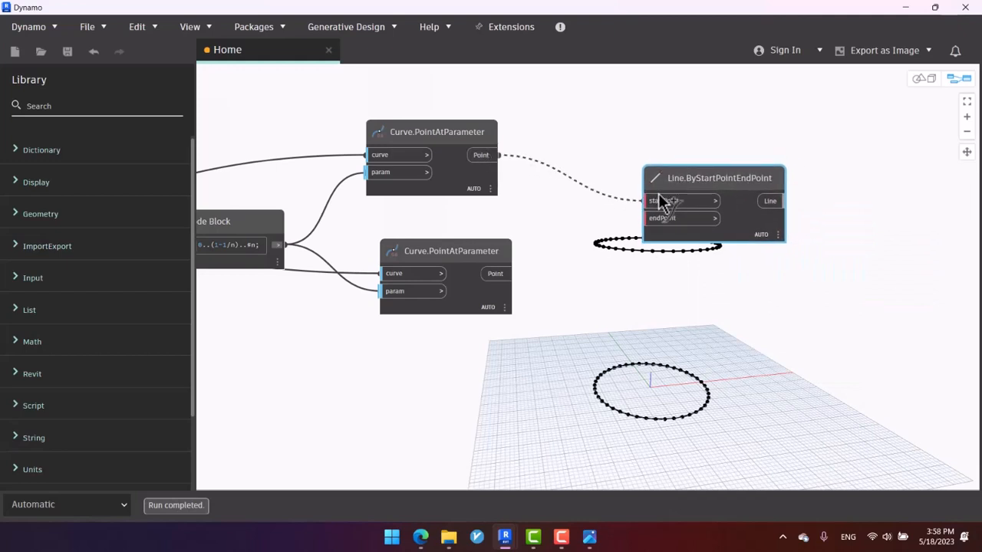
left_click(660, 200)
left_click(496, 273)
left_click(652, 218)
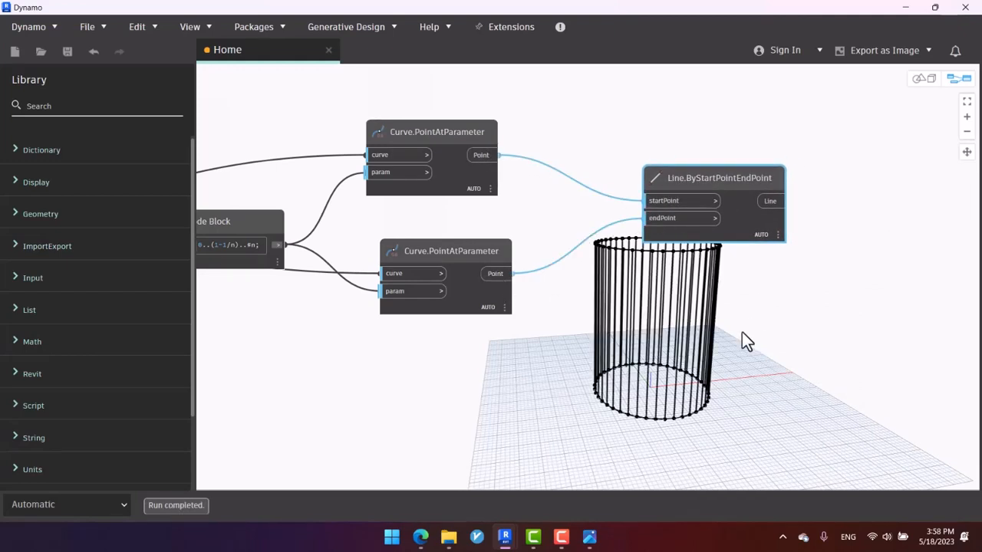
Switch to the Observation Tower (1).jpg photo to examine the crossing lattice members and return to Dynamo.
middle_click_drag(685, 372, 749, 322)
mouse_move(589, 537)
left_click(604, 454)
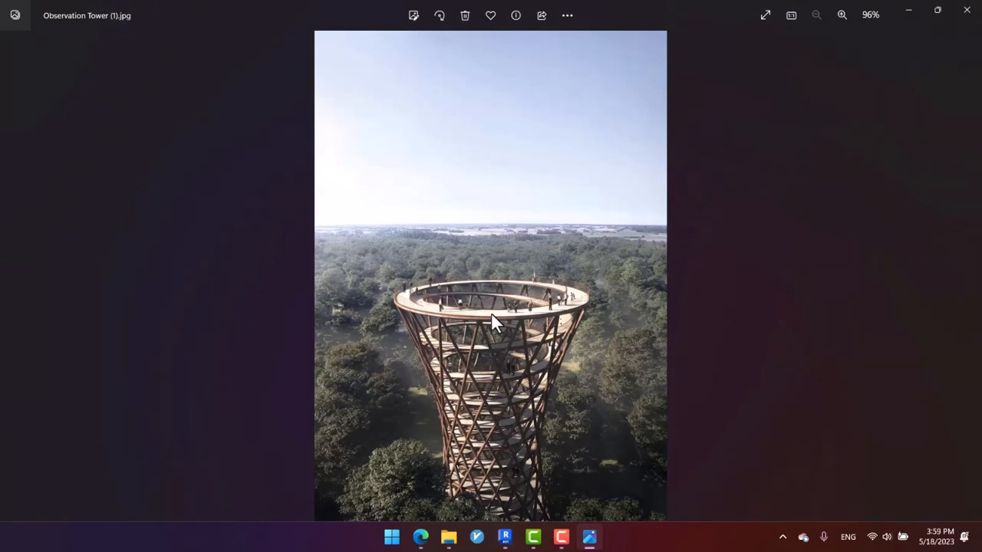
left_click(909, 14)
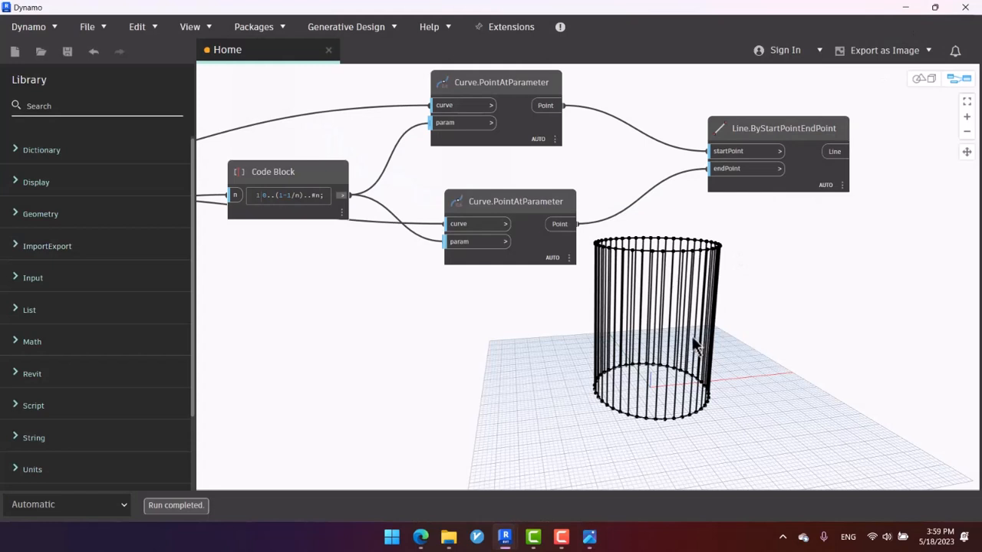
middle_click_drag(804, 329, 723, 333)
middle_click_drag(562, 284, 627, 317)
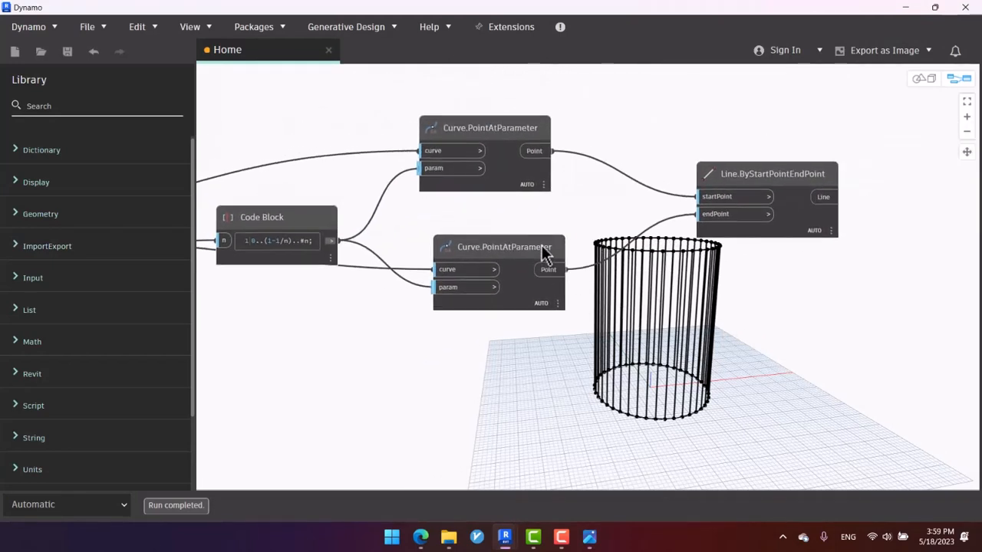
Move the lower Curve.PointAtParameter node farther from the code block and add a Geometry.Rotate node with origin, axis and degrees inputs before it.
left_click_drag(543, 255, 652, 256)
middle_click_drag(395, 318, 519, 309)
right_click(519, 309)
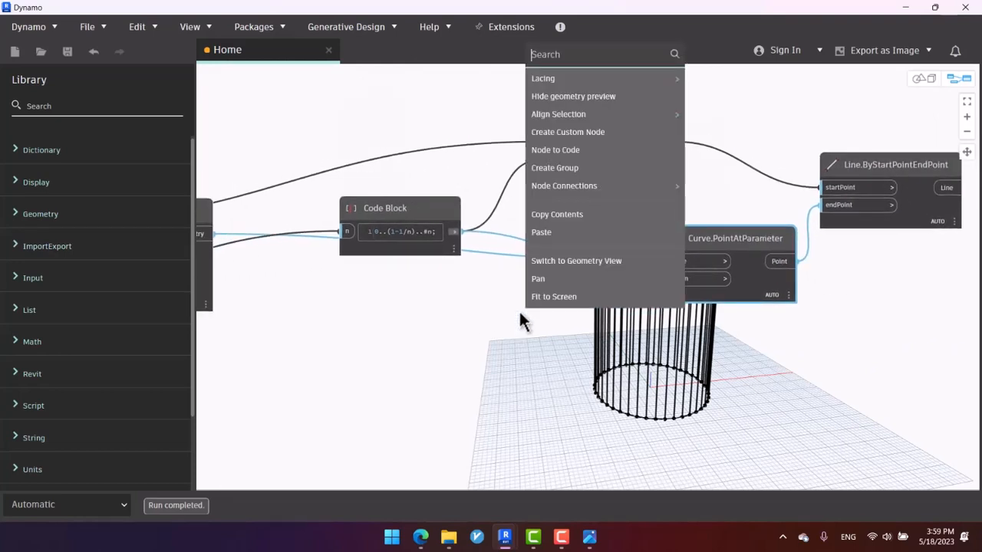
type("rotate")
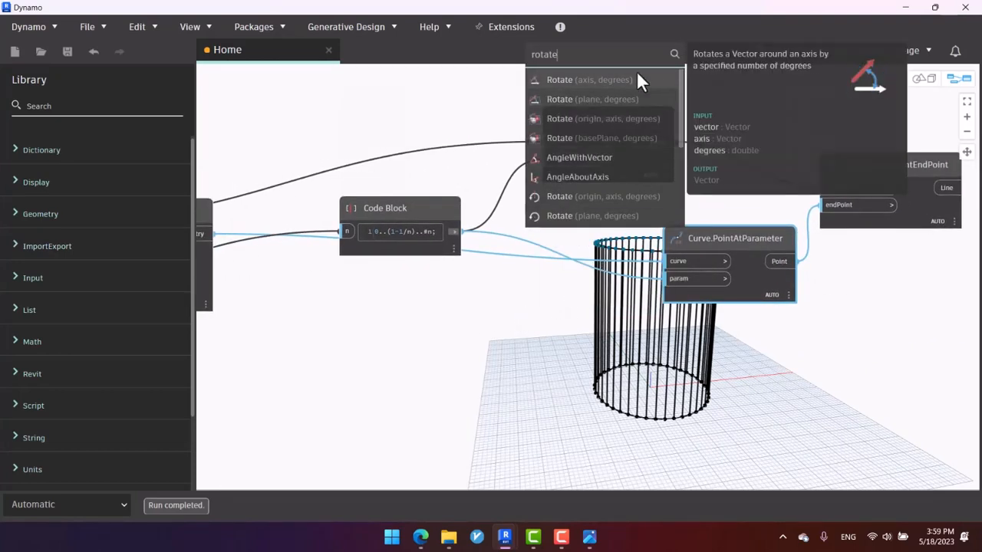
left_click(630, 119)
left_click_drag(699, 140, 559, 265)
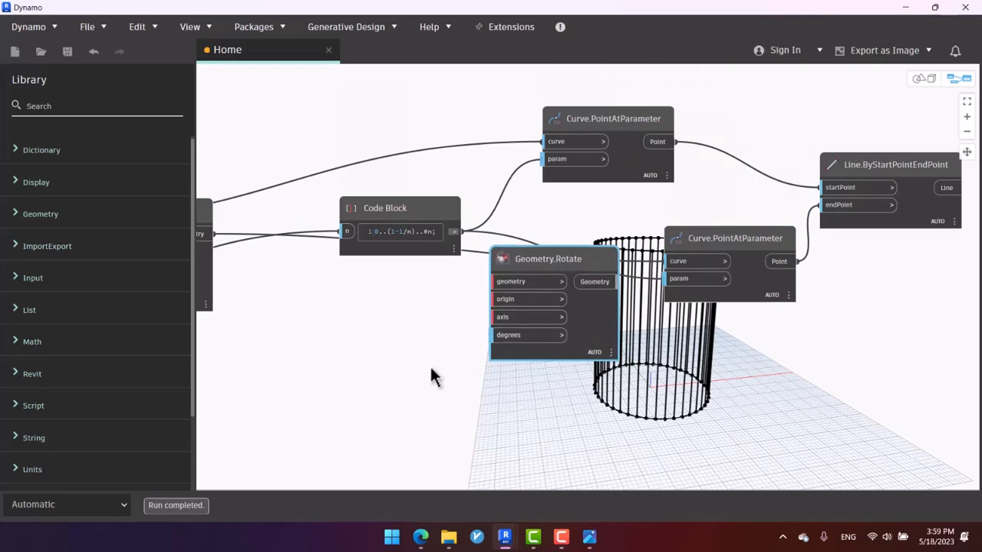
Move the code block clear and route the Geometry.Translate output through Geometry.Rotate into the lower Curve.PointAtParameter node's curve input.
middle_click_drag(432, 377, 490, 293)
left_click_drag(465, 130, 451, 100)
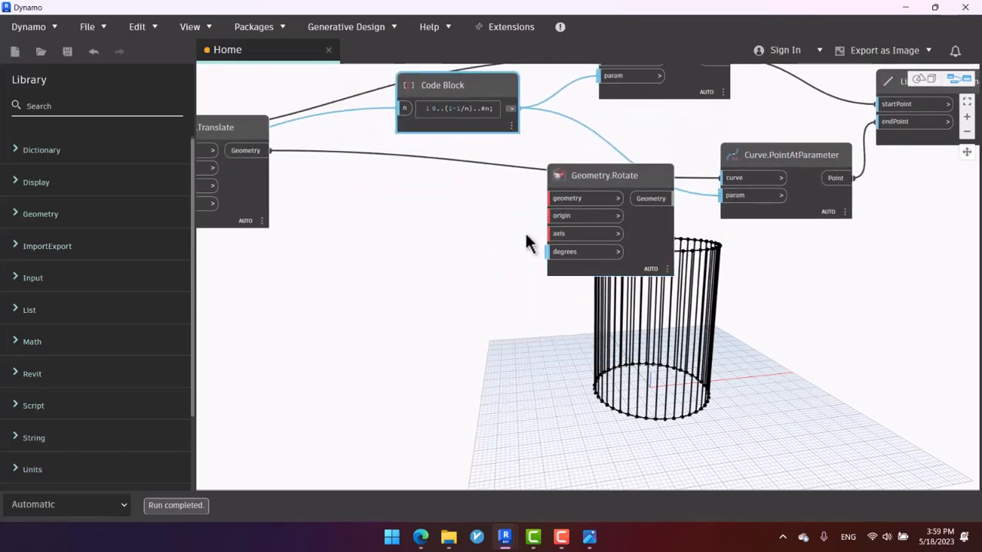
scroll(474, 276, "down", 3)
left_click_drag(387, 182, 614, 228)
middle_click_drag(531, 312, 424, 295)
left_click_drag(543, 197, 568, 246)
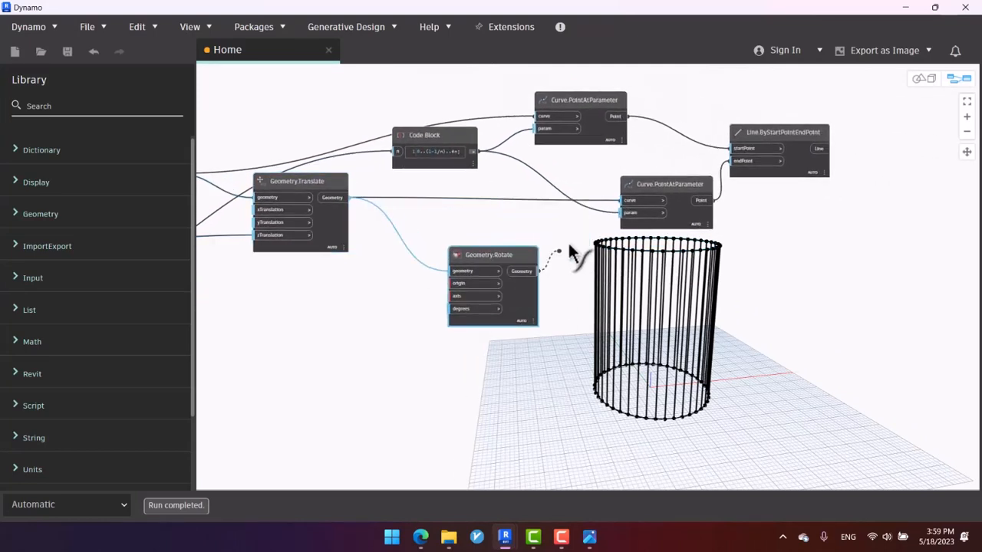
left_click_drag(628, 207, 625, 201)
Add a Point.Origin node and connect it to the origin input of Geometry.Rotate.
middle_click_drag(511, 397, 678, 317)
scroll(629, 214, "up", 3)
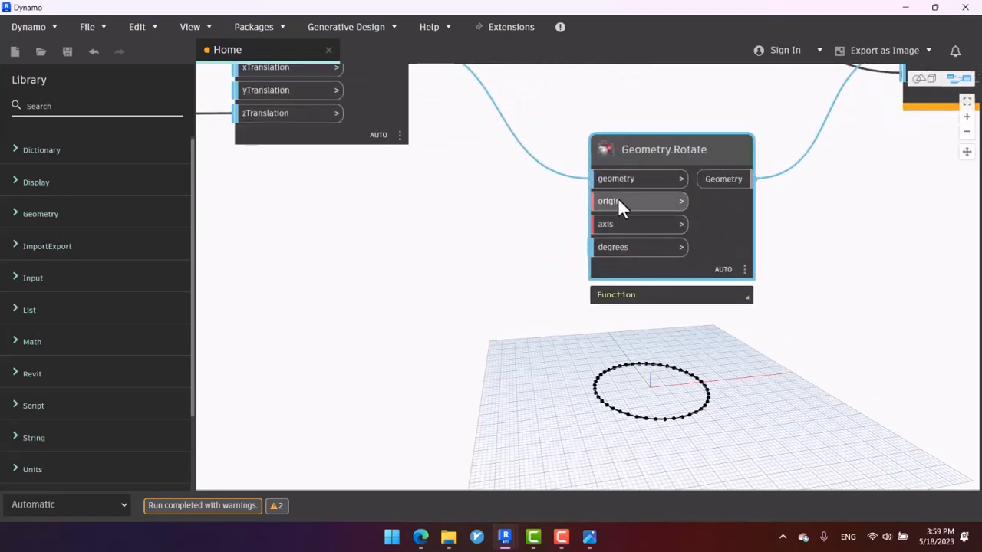
right_click(447, 240)
type("orig")
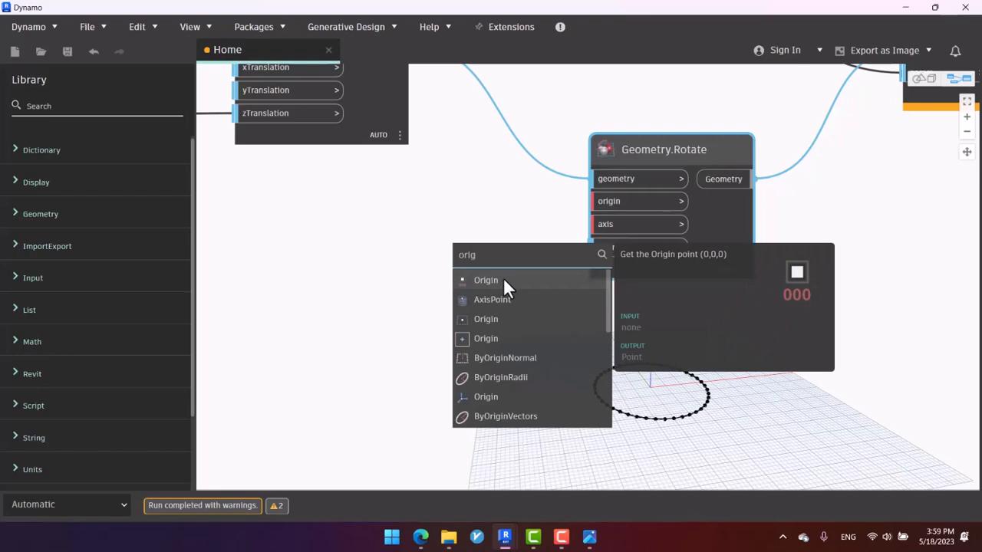
left_click(503, 280)
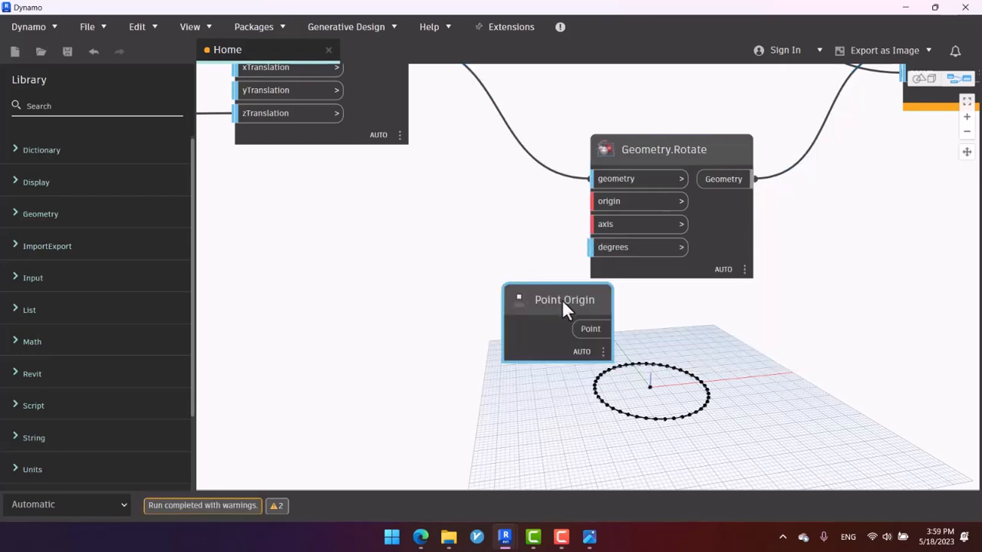
left_click_drag(566, 307, 366, 197)
left_click_drag(406, 227, 611, 202)
Add a Vector.ZAxis node below Point.Origin and connect it to the axis input of Geometry.Rotate.
scroll(559, 325, "down", 3)
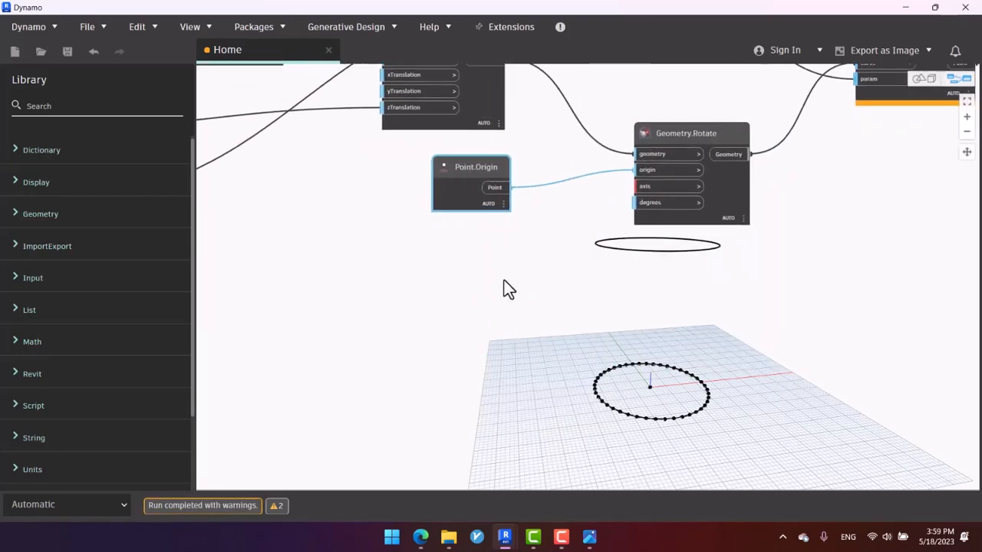
right_click(504, 280)
type("z")
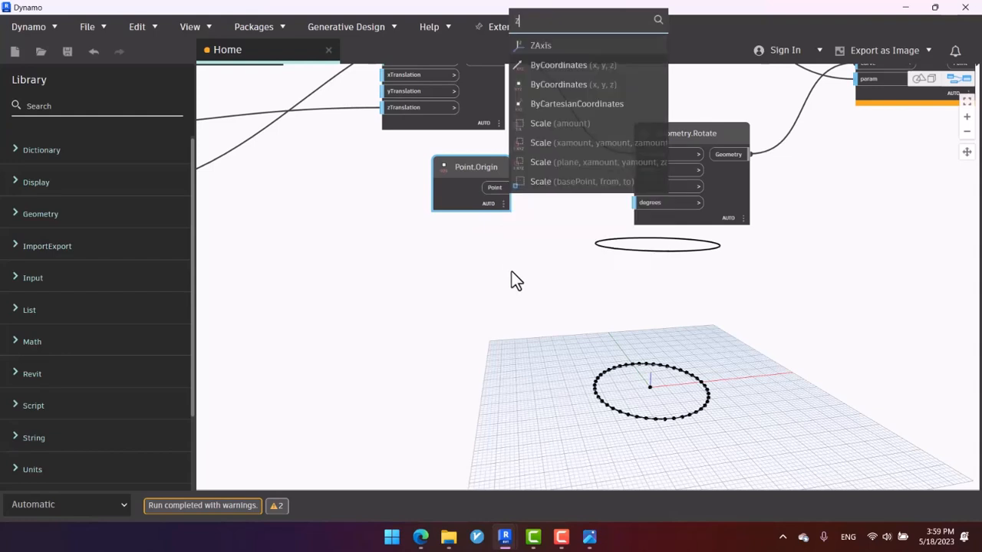
left_click(546, 46)
left_click_drag(587, 63, 638, 186)
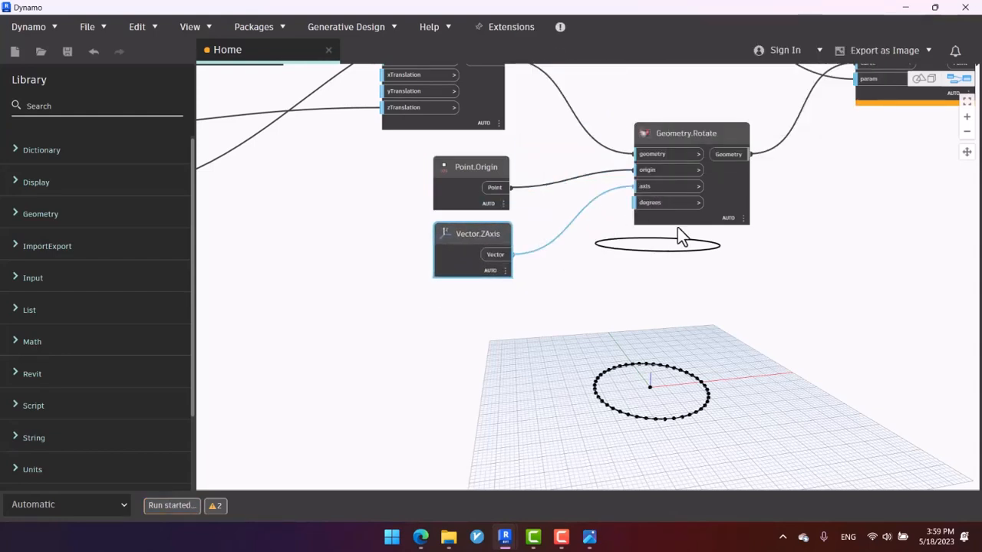
Duplicate the Number slider, place the copy directly below it and rename the copy as Rotate.
scroll(678, 238, "down", 5)
scroll(686, 193, "up", 5)
scroll(519, 187, "up", 2)
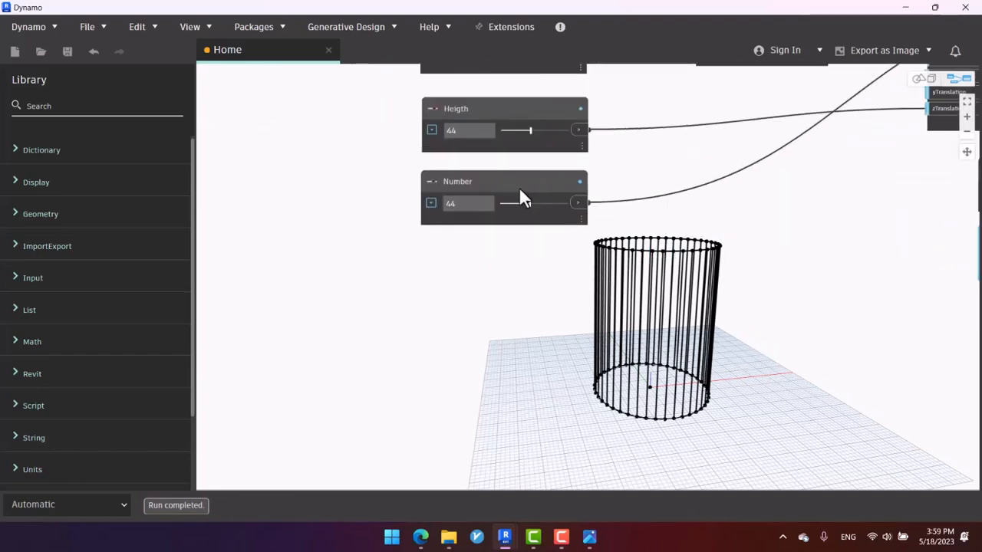
left_click(514, 180)
key("ctrl+c")
key("ctrl+v")
left_click_drag(658, 206, 464, 257)
double_click(460, 254)
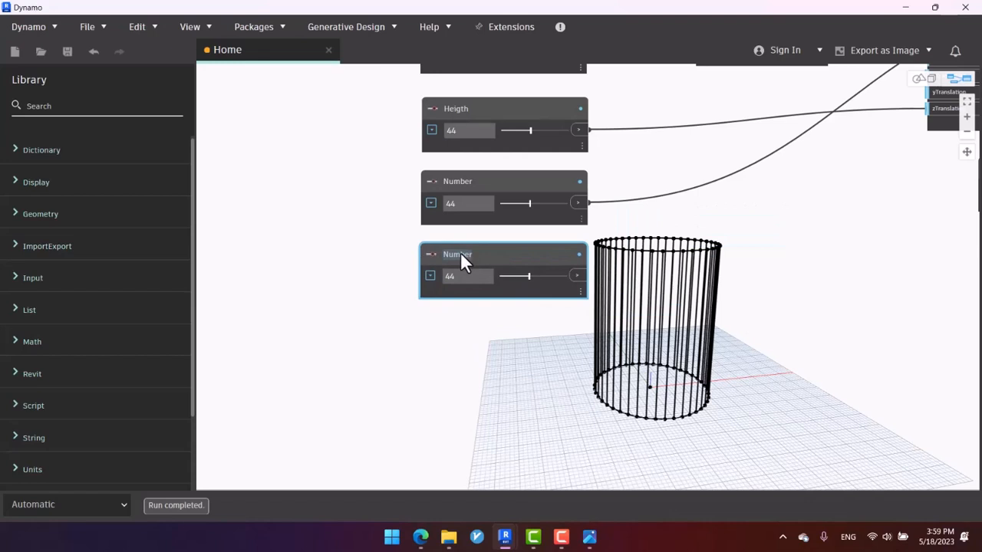
type("Rotate")
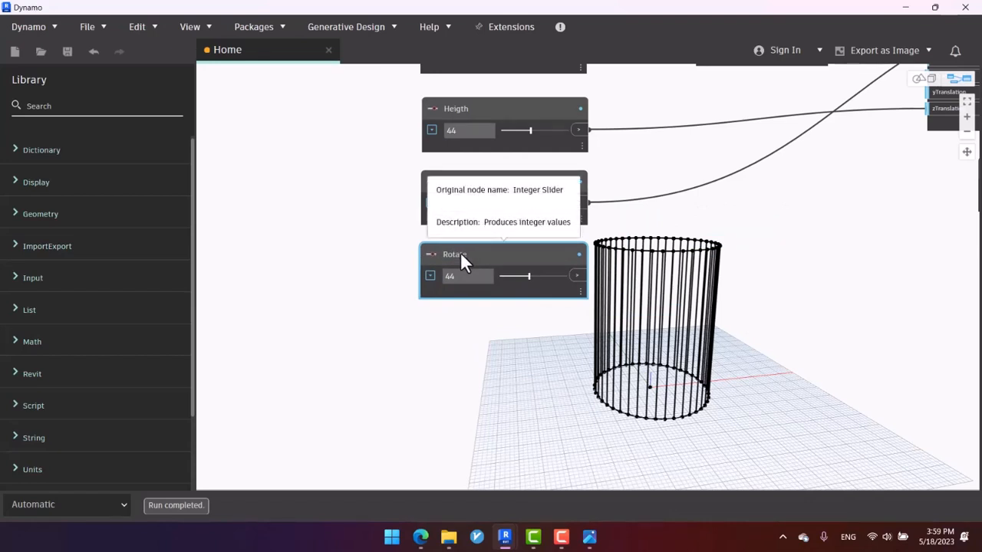
left_click(422, 370)
Set the Rotate slider's maximum to 1000 and collapse its range settings.
left_click(430, 276)
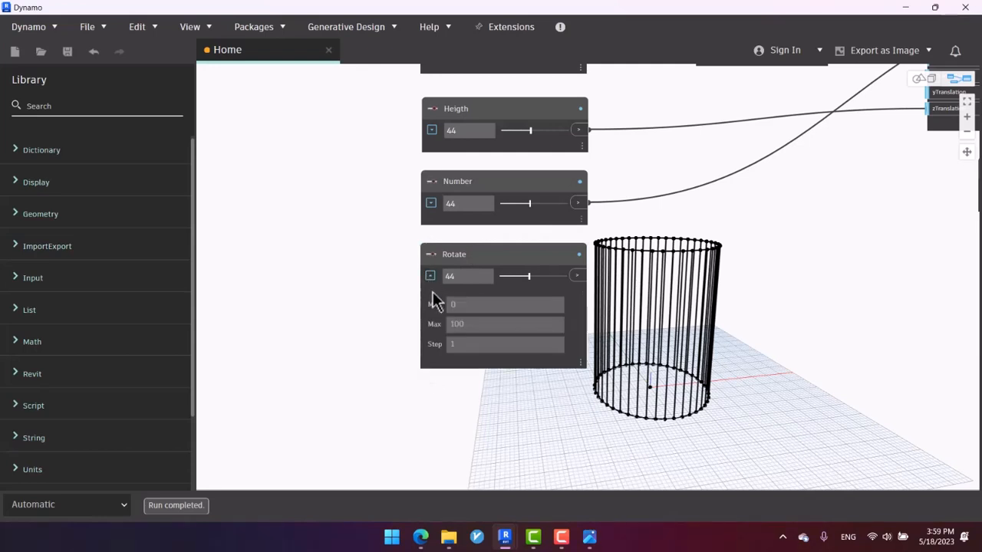
double_click(487, 325)
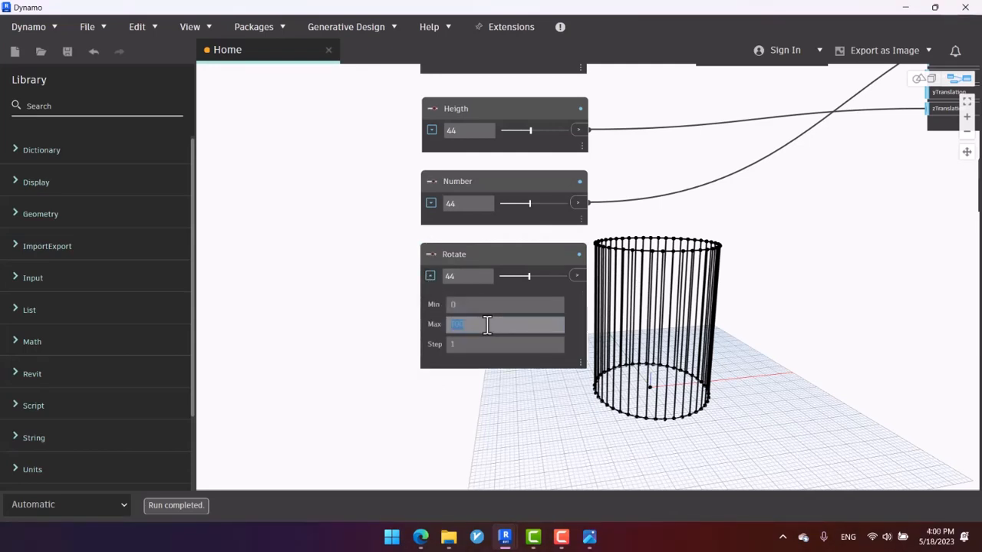
key("Return")
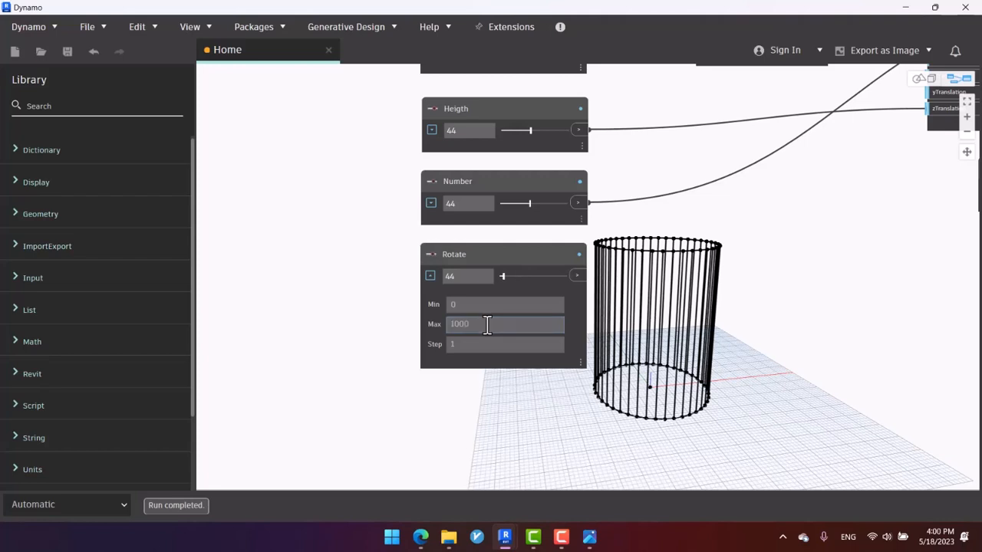
left_click(431, 277)
Connect the Rotate slider to the degrees input of Geometry.Rotate.
scroll(346, 337, "down", 3)
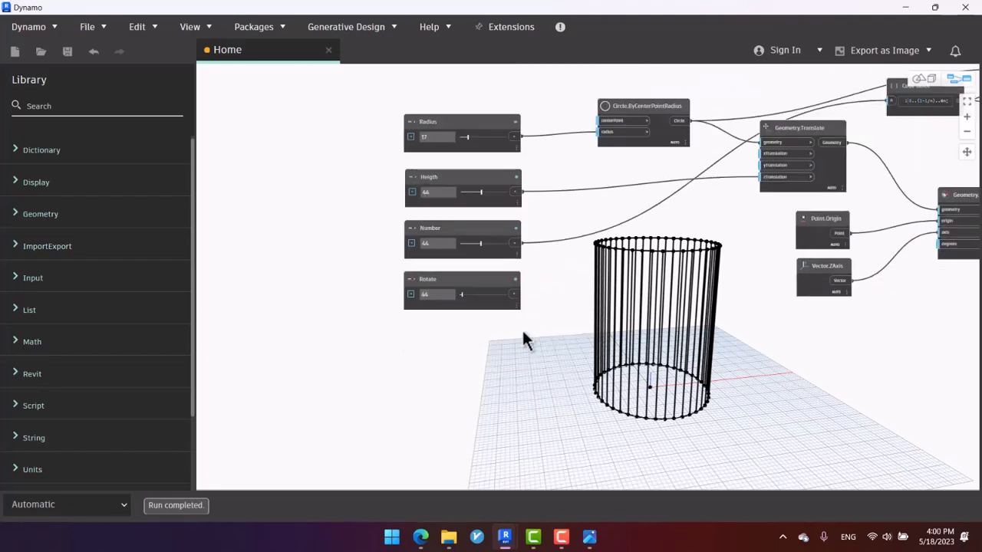
middle_click_drag(524, 340, 351, 333)
left_click_drag(332, 291, 763, 238)
middle_click_drag(844, 304, 846, 228)
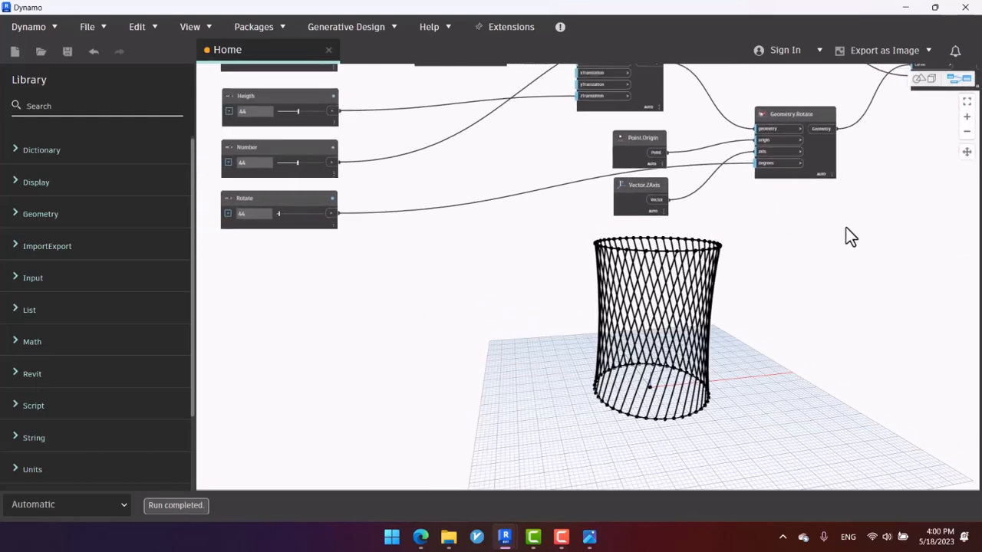
Set the Rotate slider to 76 and compare the twisted lattice with the Observation Tower (1).jpg photo.
middle_click_drag(319, 298, 459, 274)
scroll(380, 223, "up", 5)
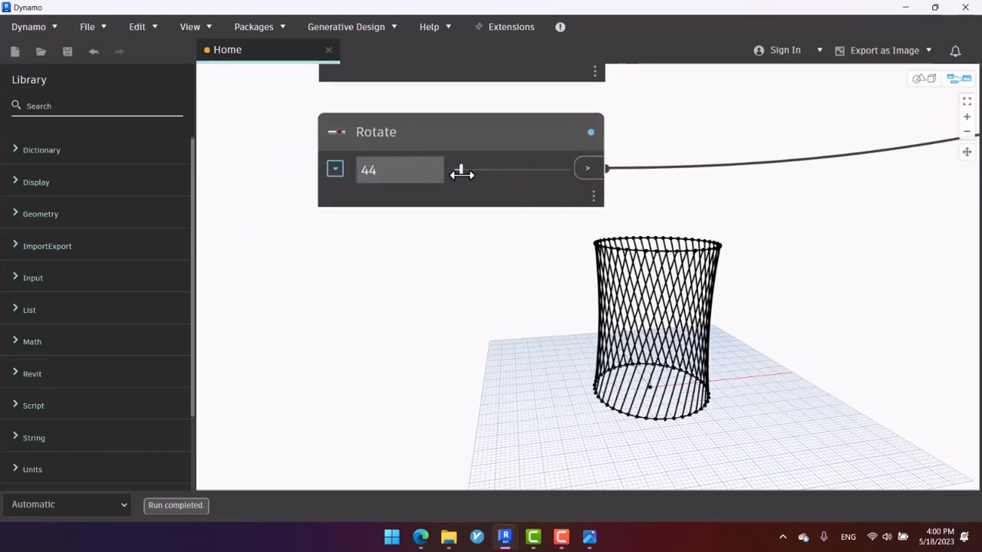
left_click_drag(460, 169, 475, 172)
left_click_drag(474, 174, 463, 175)
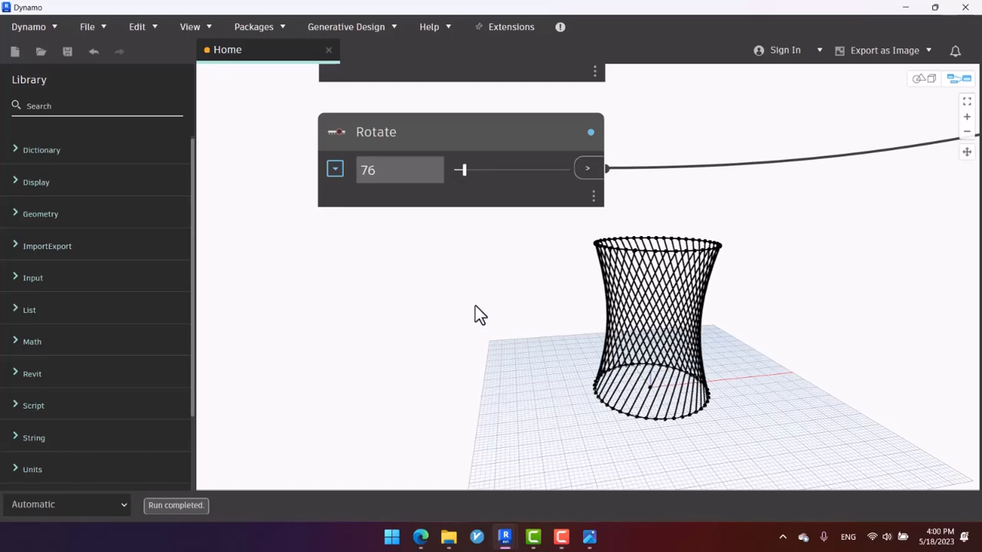
left_click(589, 537)
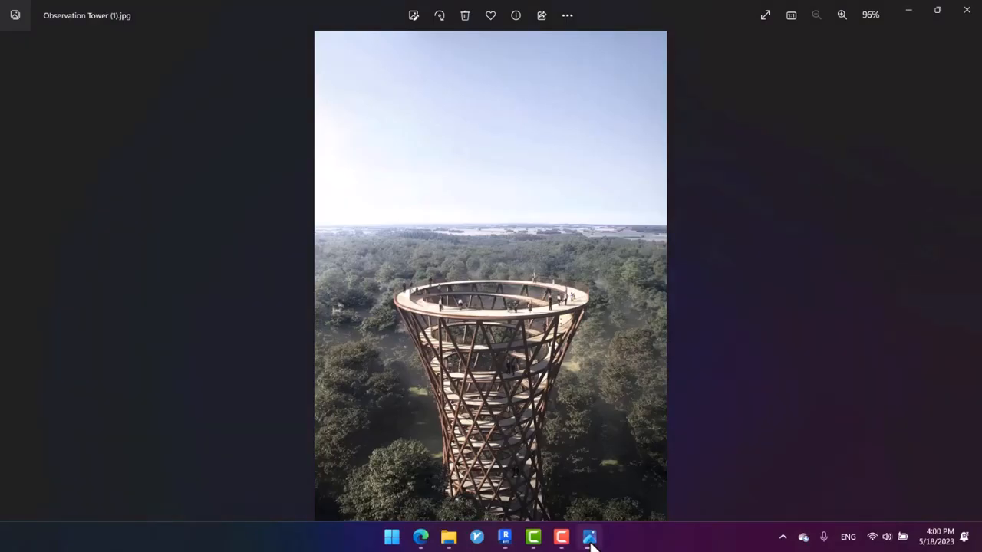
left_click(909, 11)
Set the Heigth slider to 64 and the Number slider to 34.
scroll(505, 349, "down", 5)
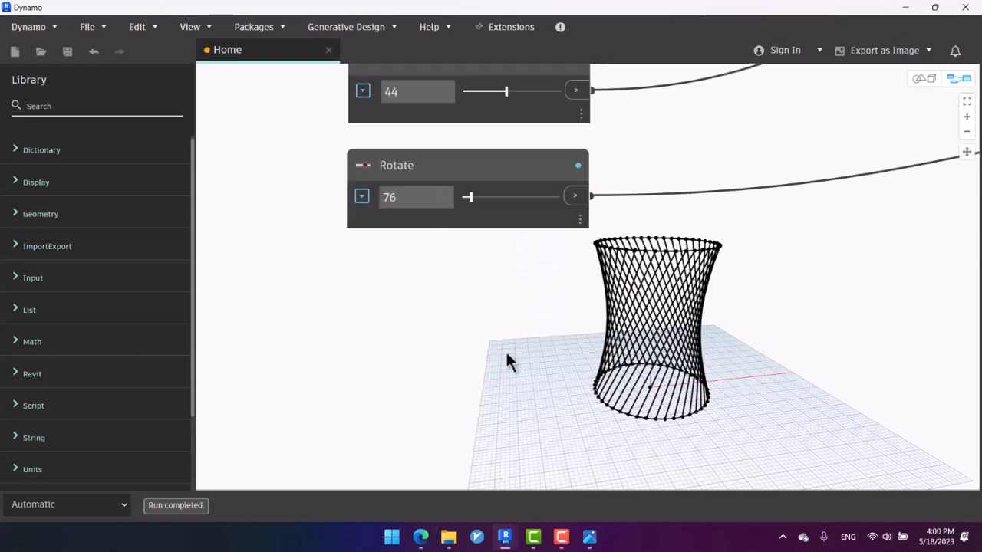
left_click_drag(431, 195, 443, 196)
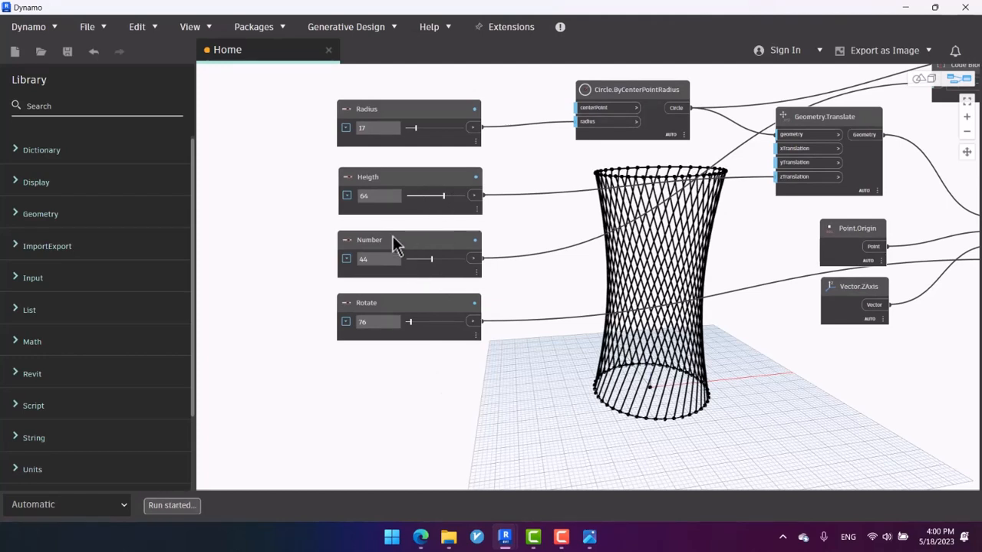
left_click_drag(432, 262, 427, 262)
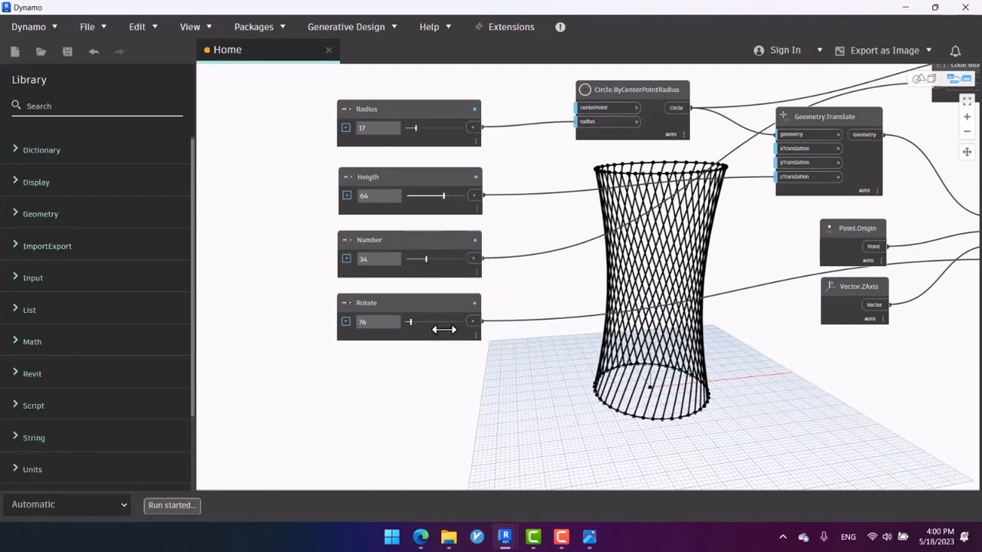
Try larger twists with the Rotate slider, up to 222, and set its value to 90.
left_click_drag(407, 324, 416, 326)
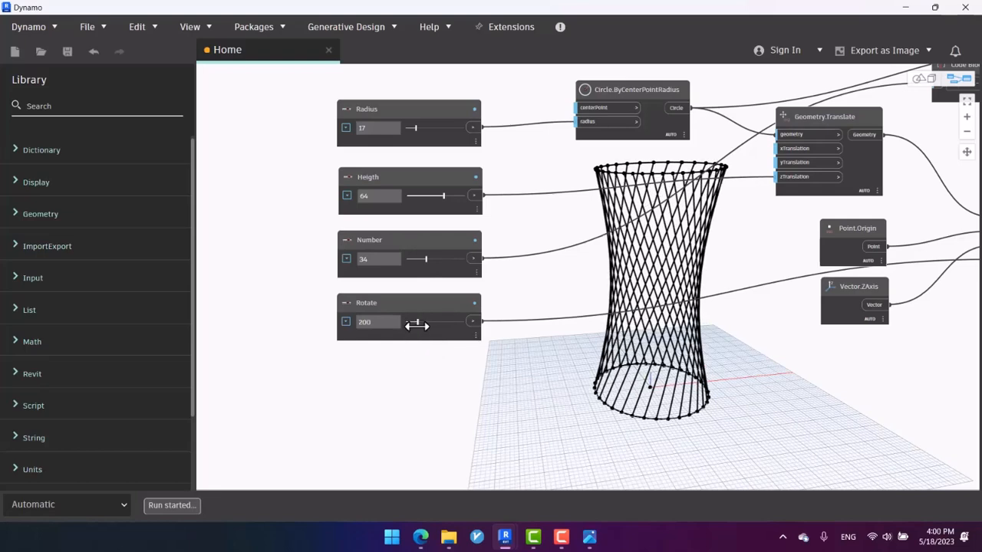
left_click_drag(415, 325, 418, 323)
left_click(388, 328)
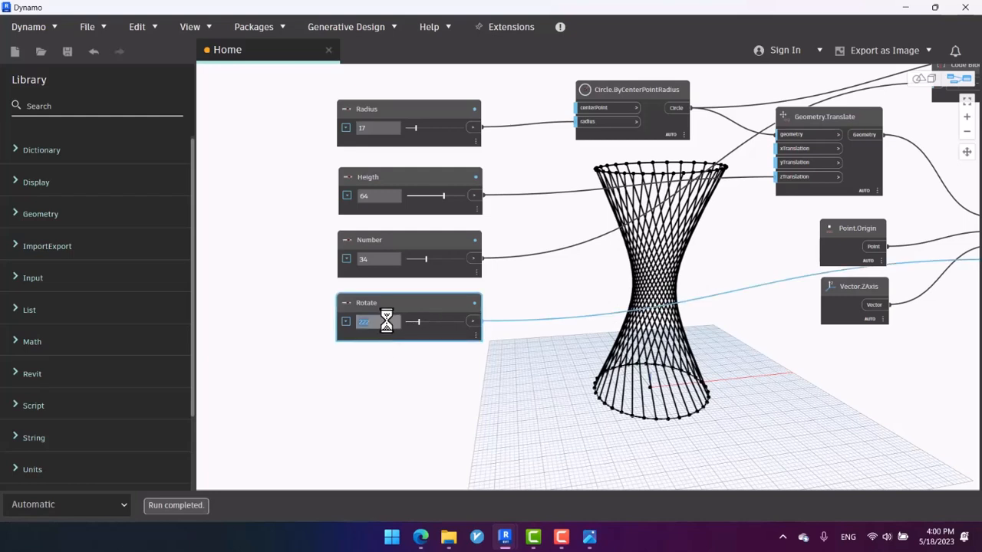
type("90")
key("Return")
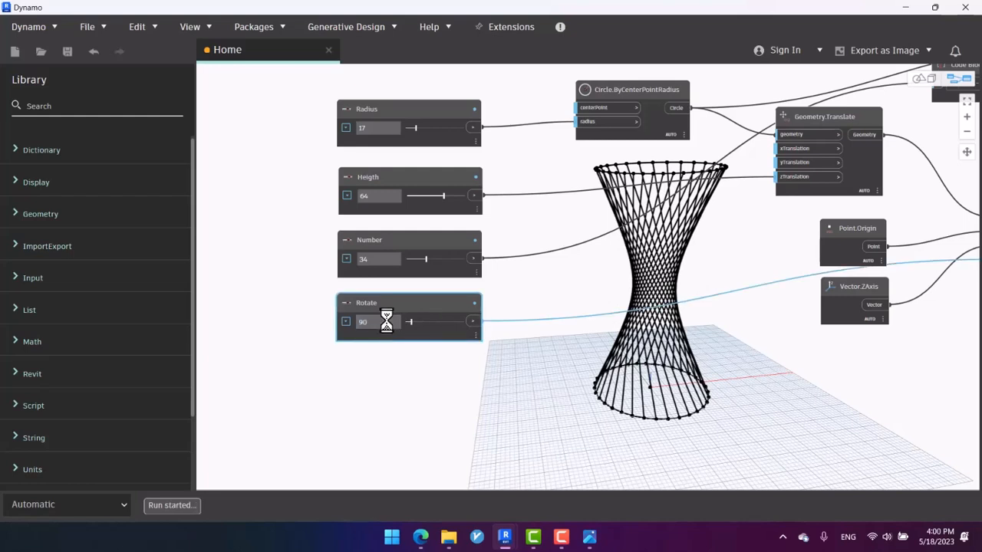
Inspect the twisted lattice and switch to the Observation Tower (1).jpg photo to compare the shapes.
scroll(633, 329, "down", 5)
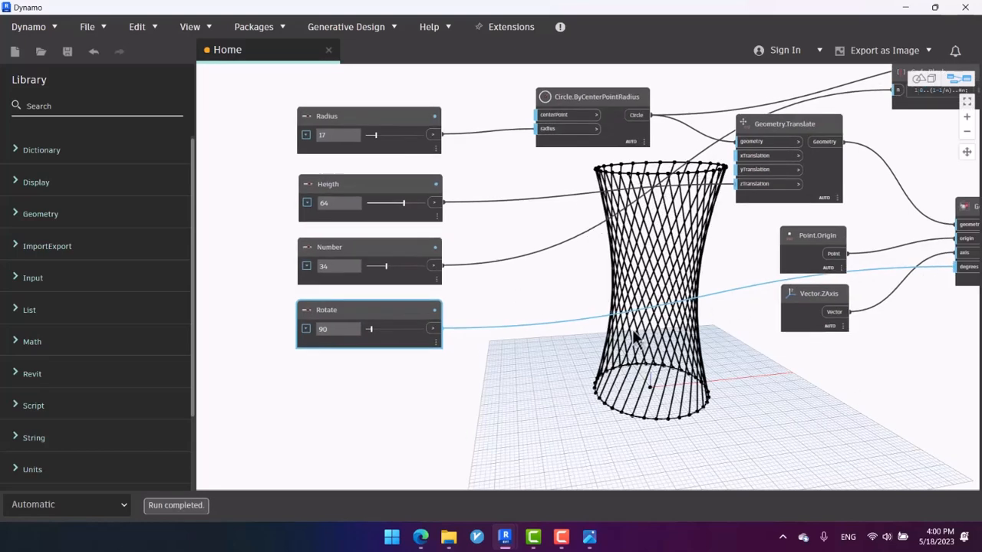
middle_click_drag(676, 301, 649, 282)
middle_click_drag(768, 293, 748, 285)
left_click(589, 538)
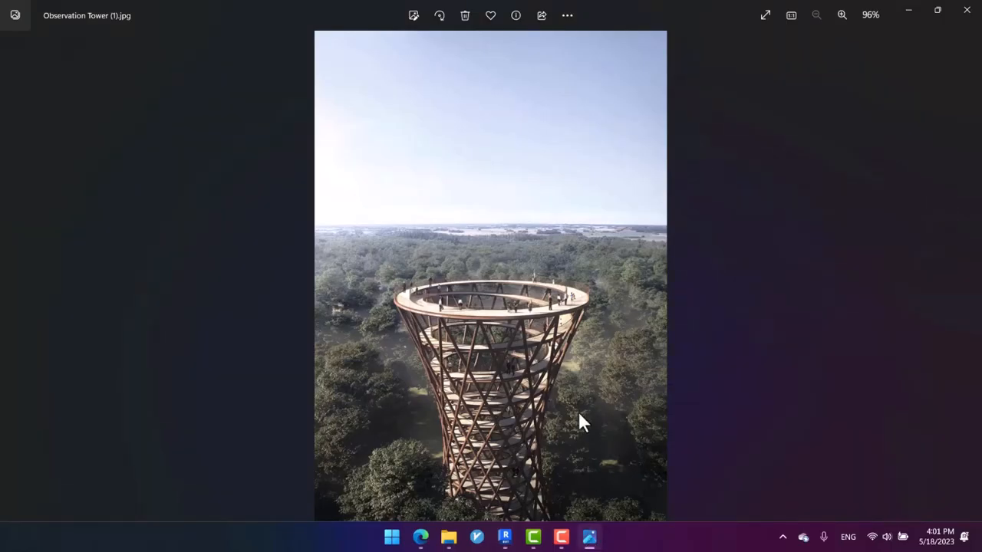